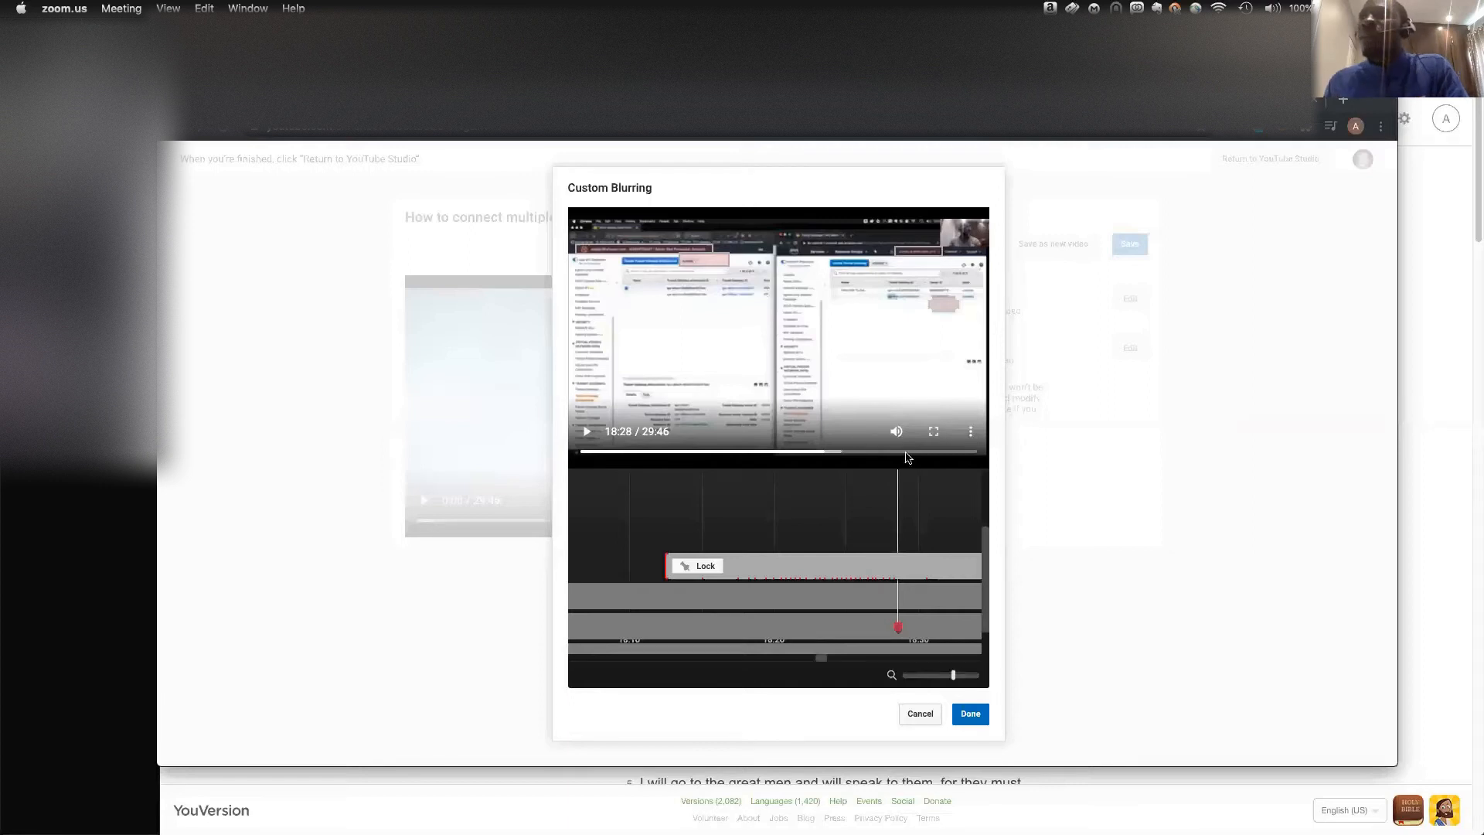
Try to draw another blur region at 18:28 and again at 18:21, dismissing the notice after each attempt.
{"action": "left_click", "coordinate": [690, 314]}
{"action": "left_click_drag", "start_coordinate": [669, 318], "coordinate": [746, 347]}
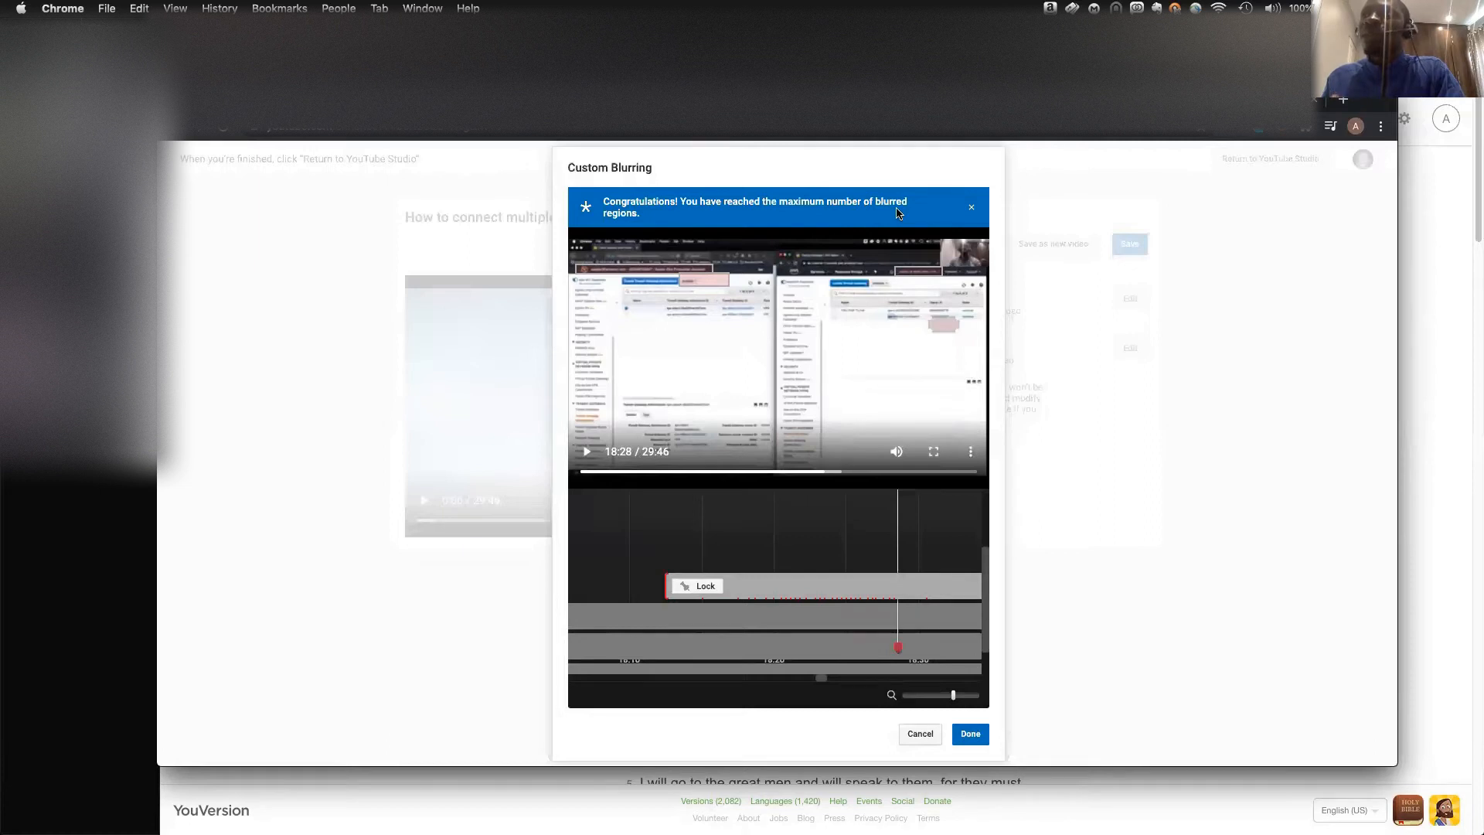
{"action": "left_click", "coordinate": [972, 207]}
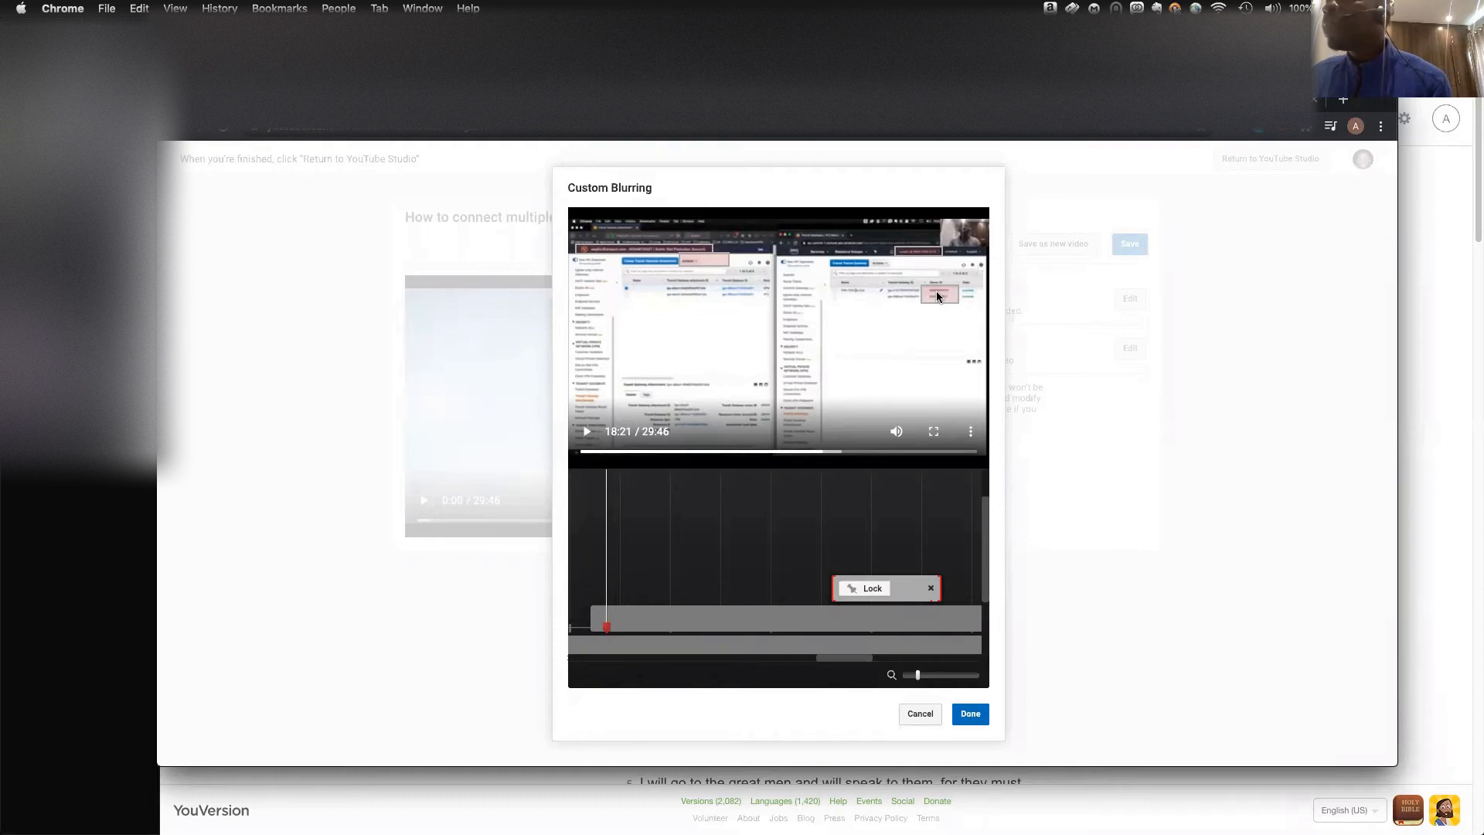
{"action": "left_click", "coordinate": [604, 625]}
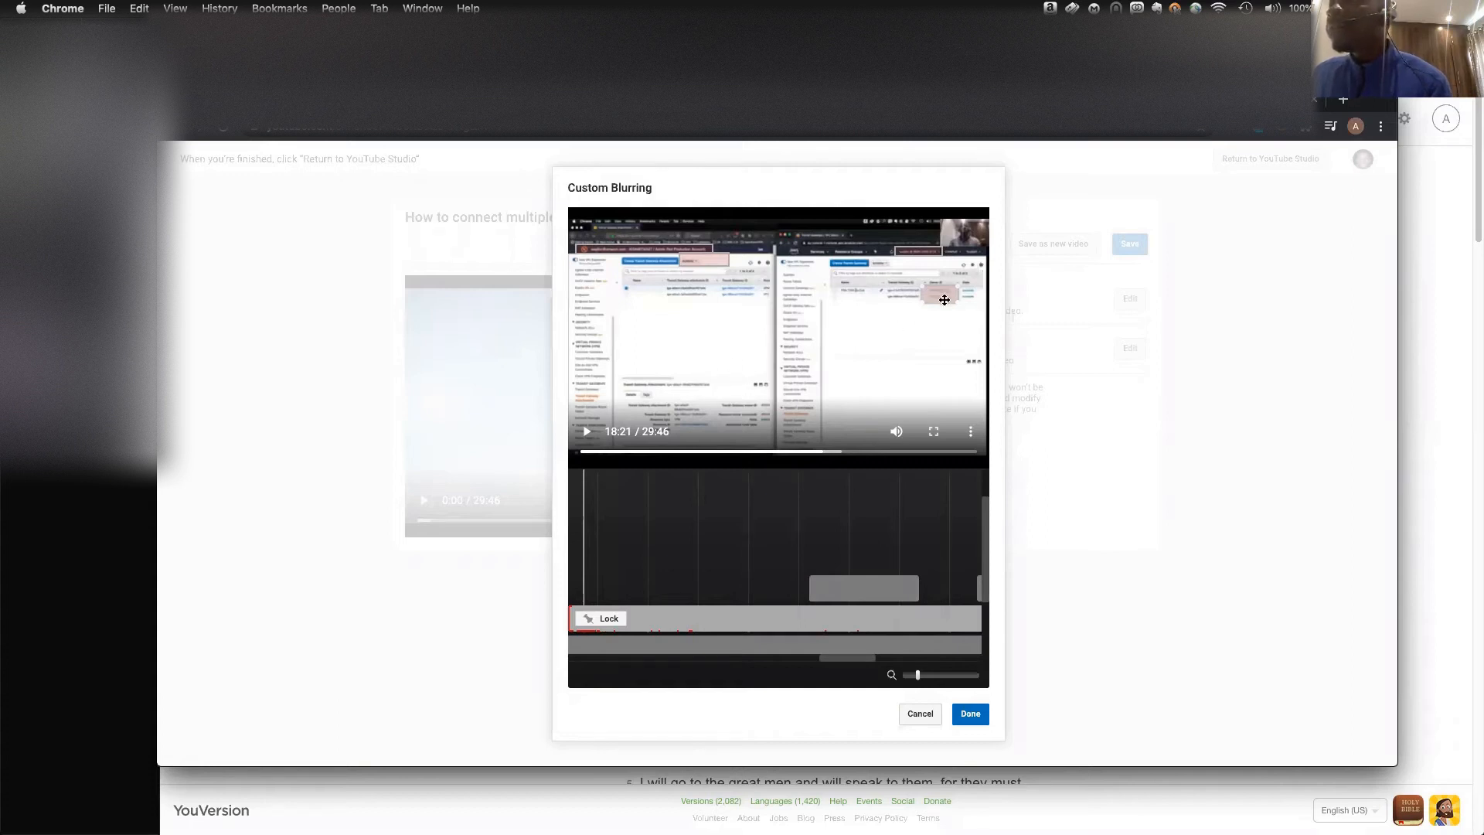
{"action": "left_click_drag", "start_coordinate": [960, 385], "coordinate": [988, 404]}
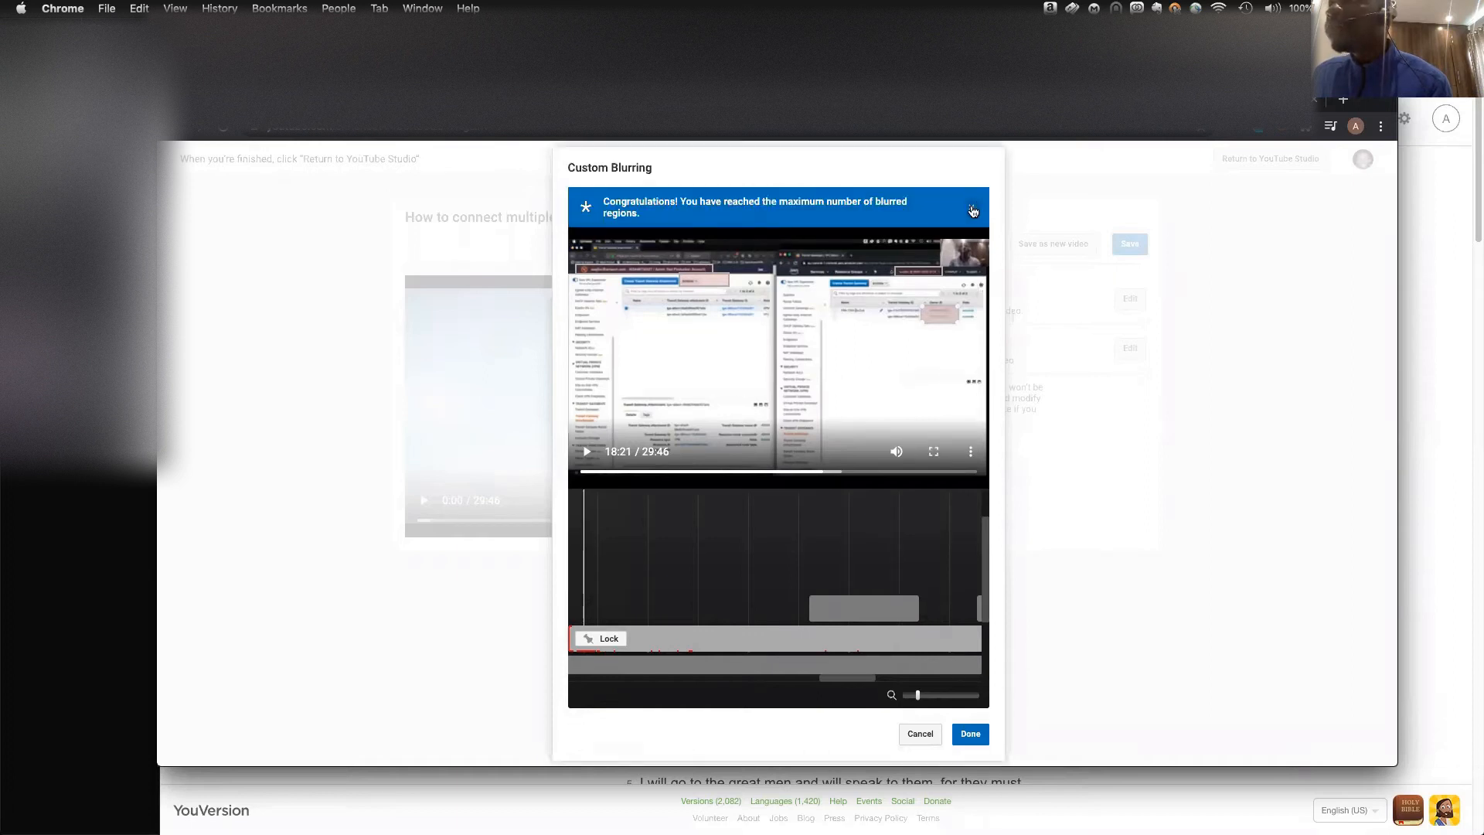
{"action": "left_click", "coordinate": [972, 211]}
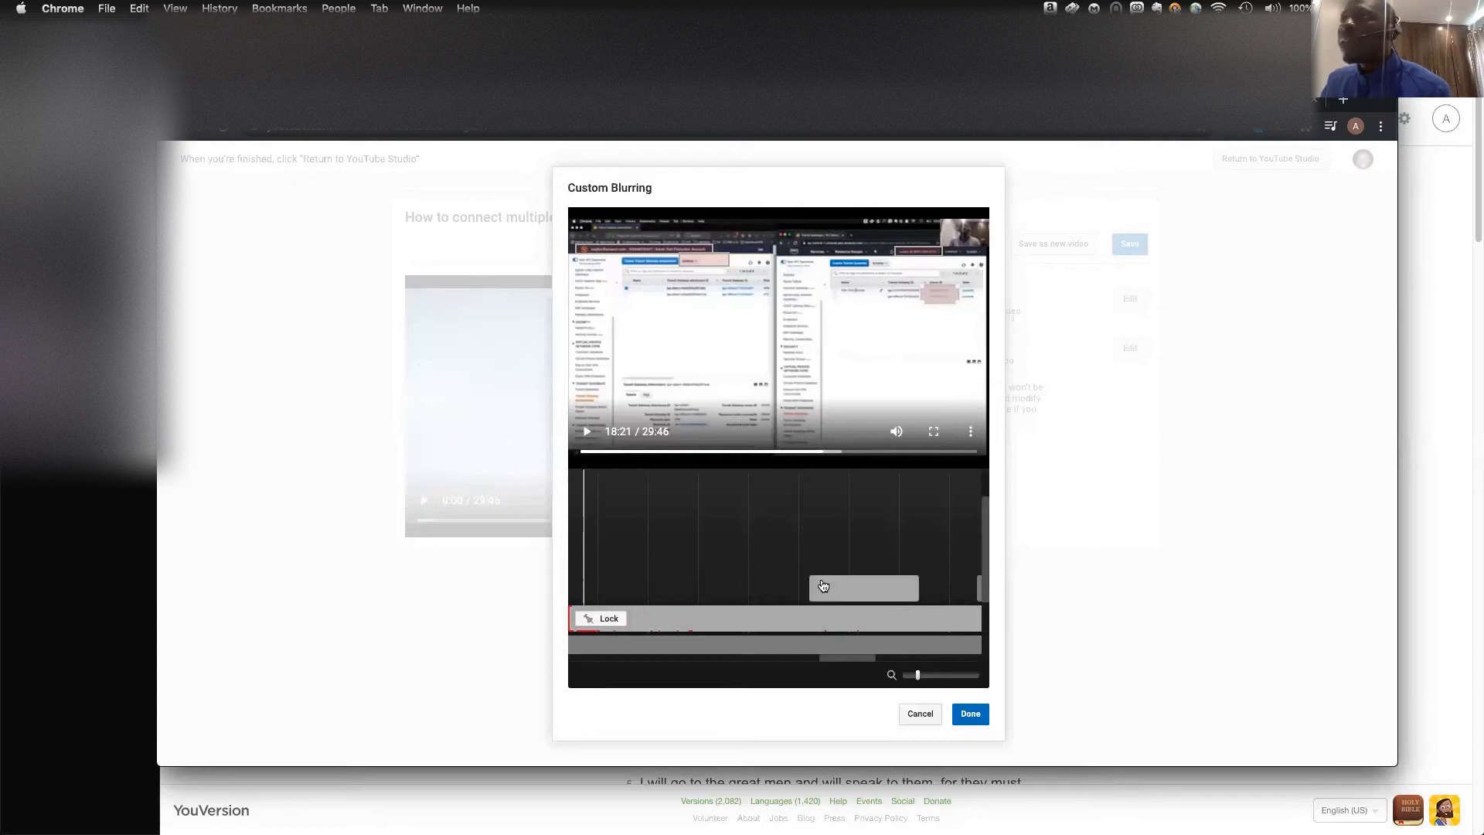
Extend the start of the blur segment that begins at 20:36 back to about 18:45.
{"action": "left_click", "coordinate": [857, 586]}
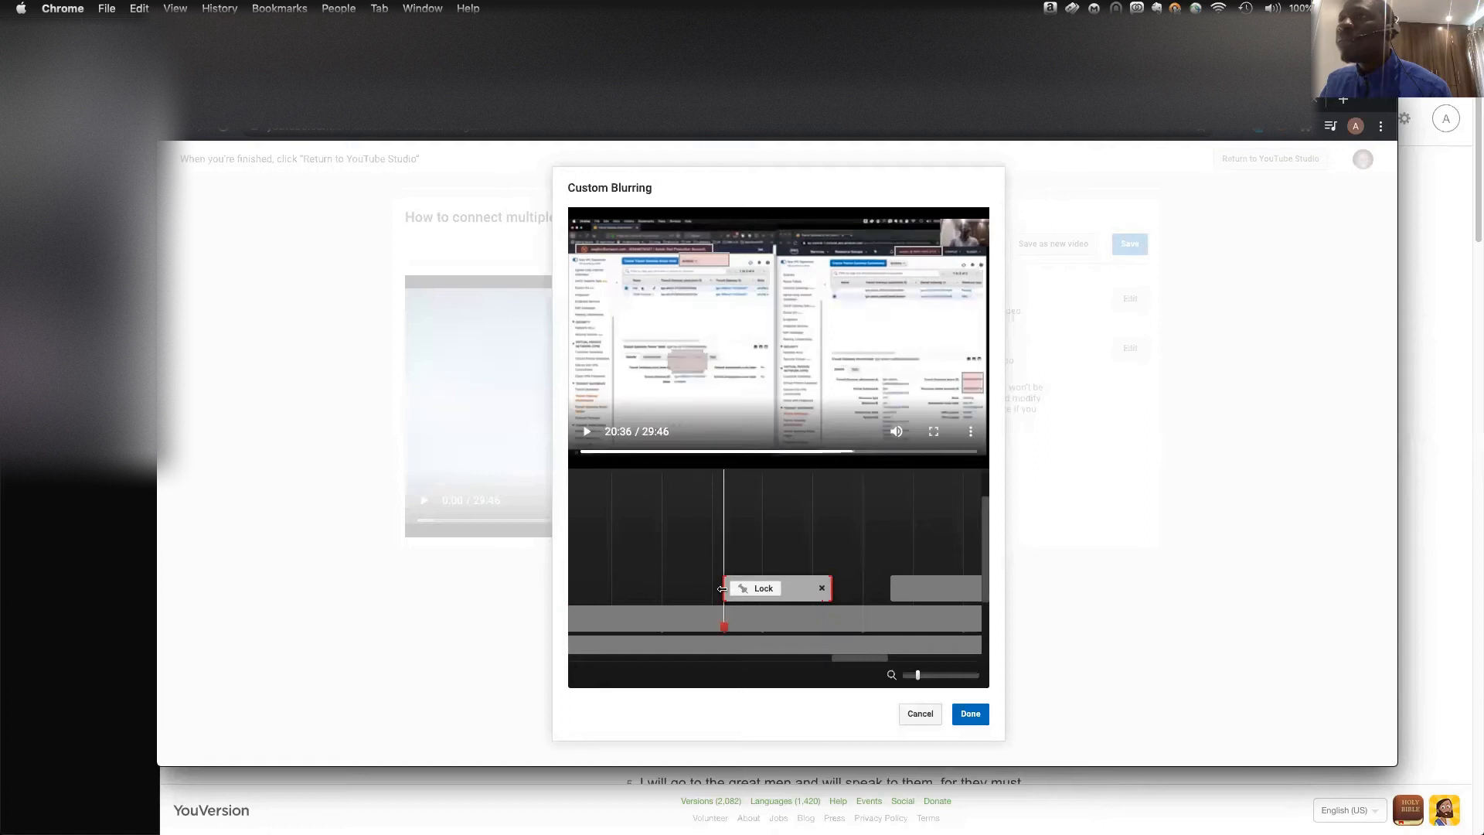
{"action": "left_click_drag", "start_coordinate": [721, 589], "coordinate": [576, 587]}
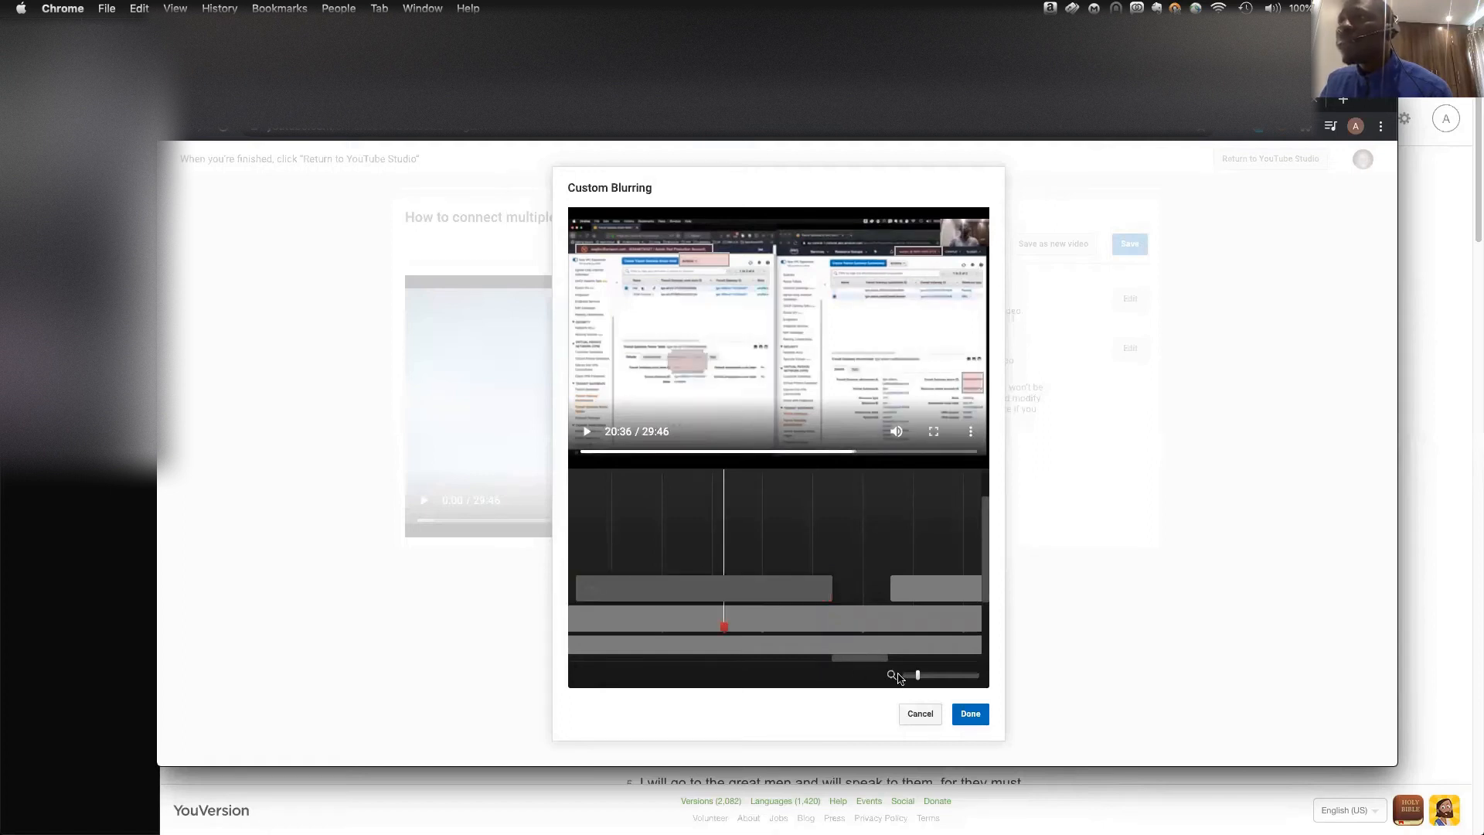
{"action": "left_click_drag", "start_coordinate": [878, 662], "coordinate": [845, 662]}
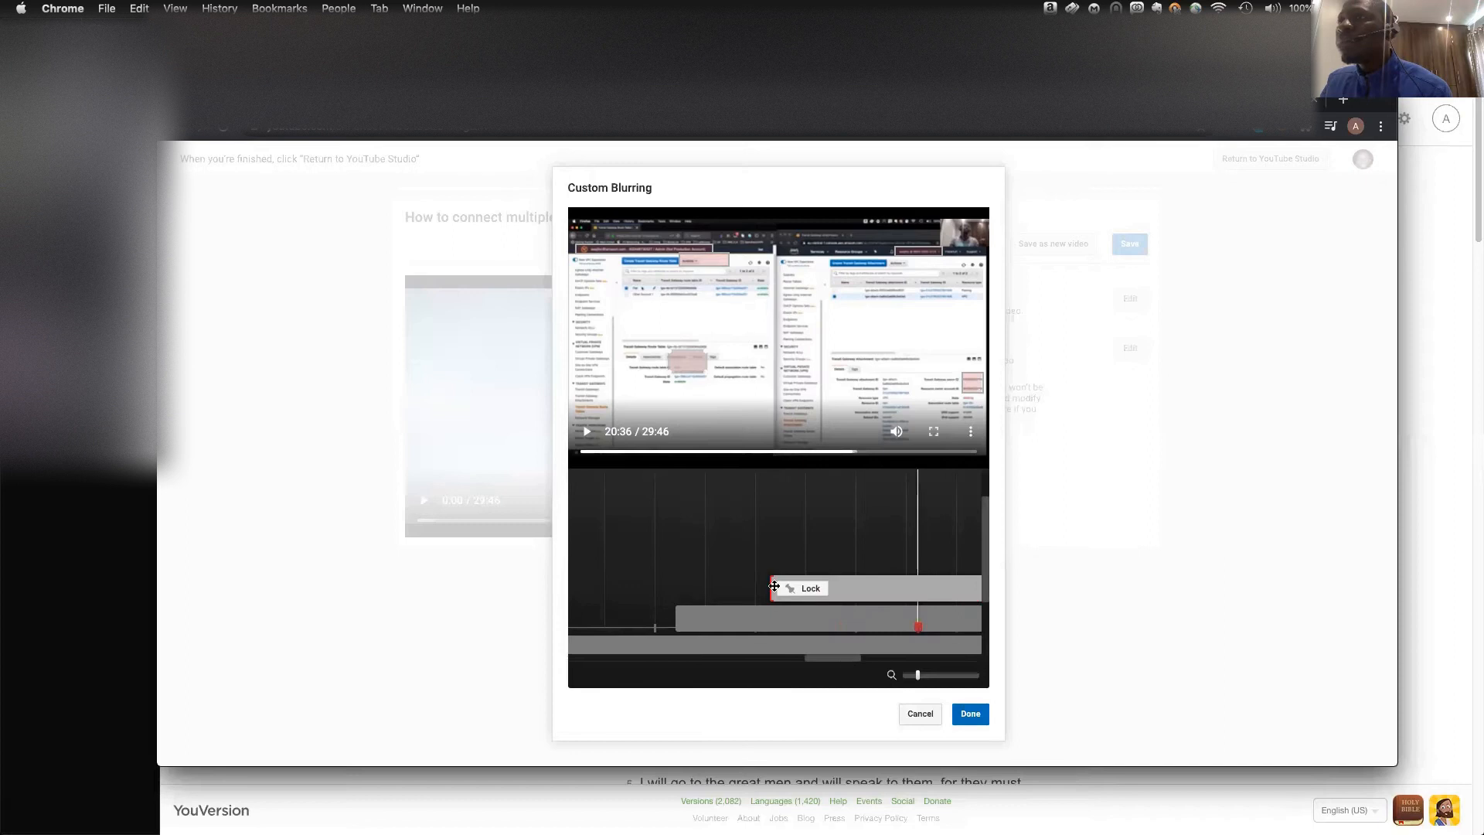
{"action": "left_click_drag", "start_coordinate": [772, 587], "coordinate": [733, 587]}
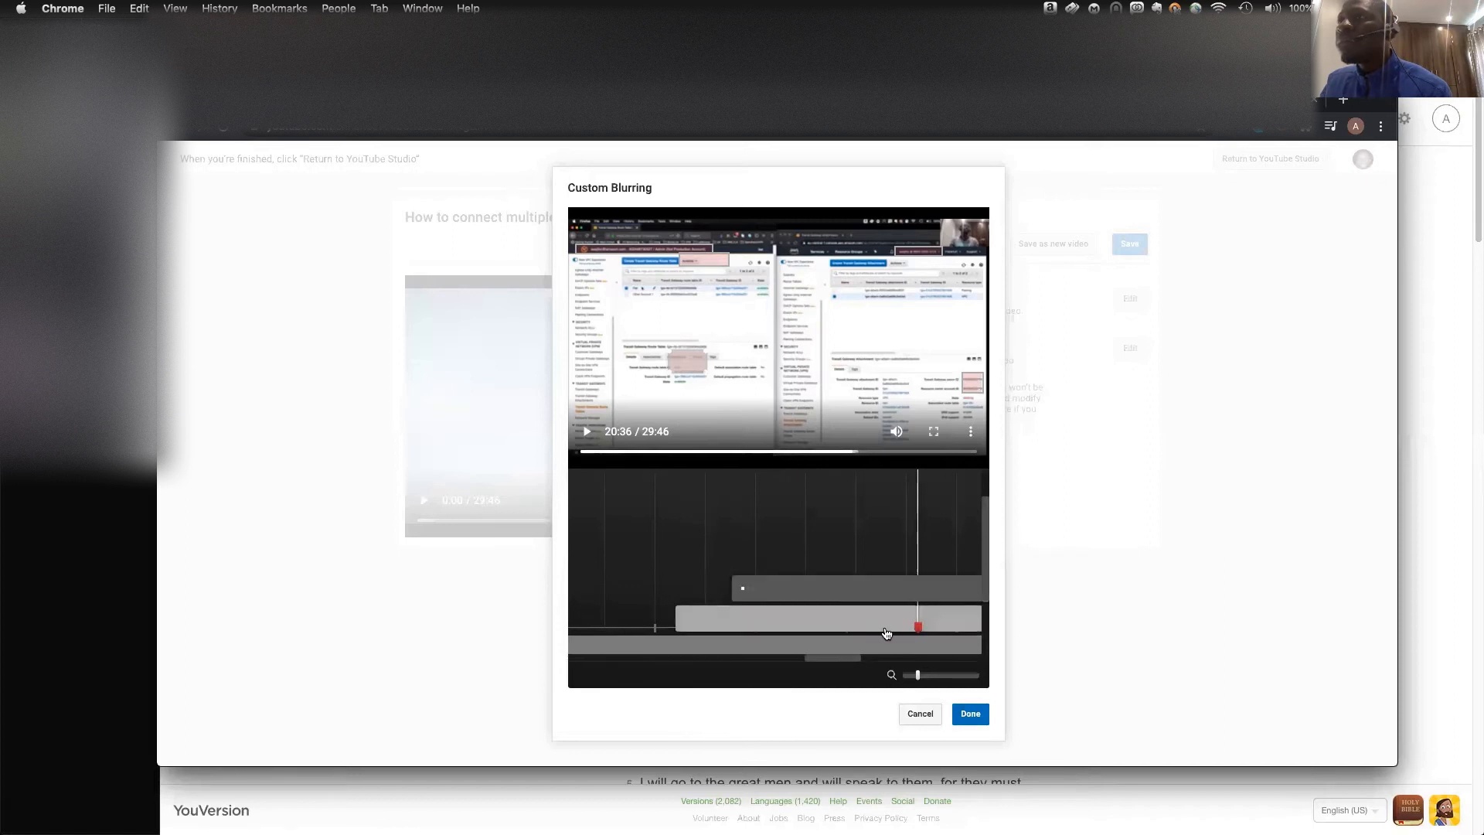
Go back to 18:30 and place the blur region over the ID entries in the right browser window's table.
{"action": "left_click_drag", "start_coordinate": [919, 626], "coordinate": [726, 640]}
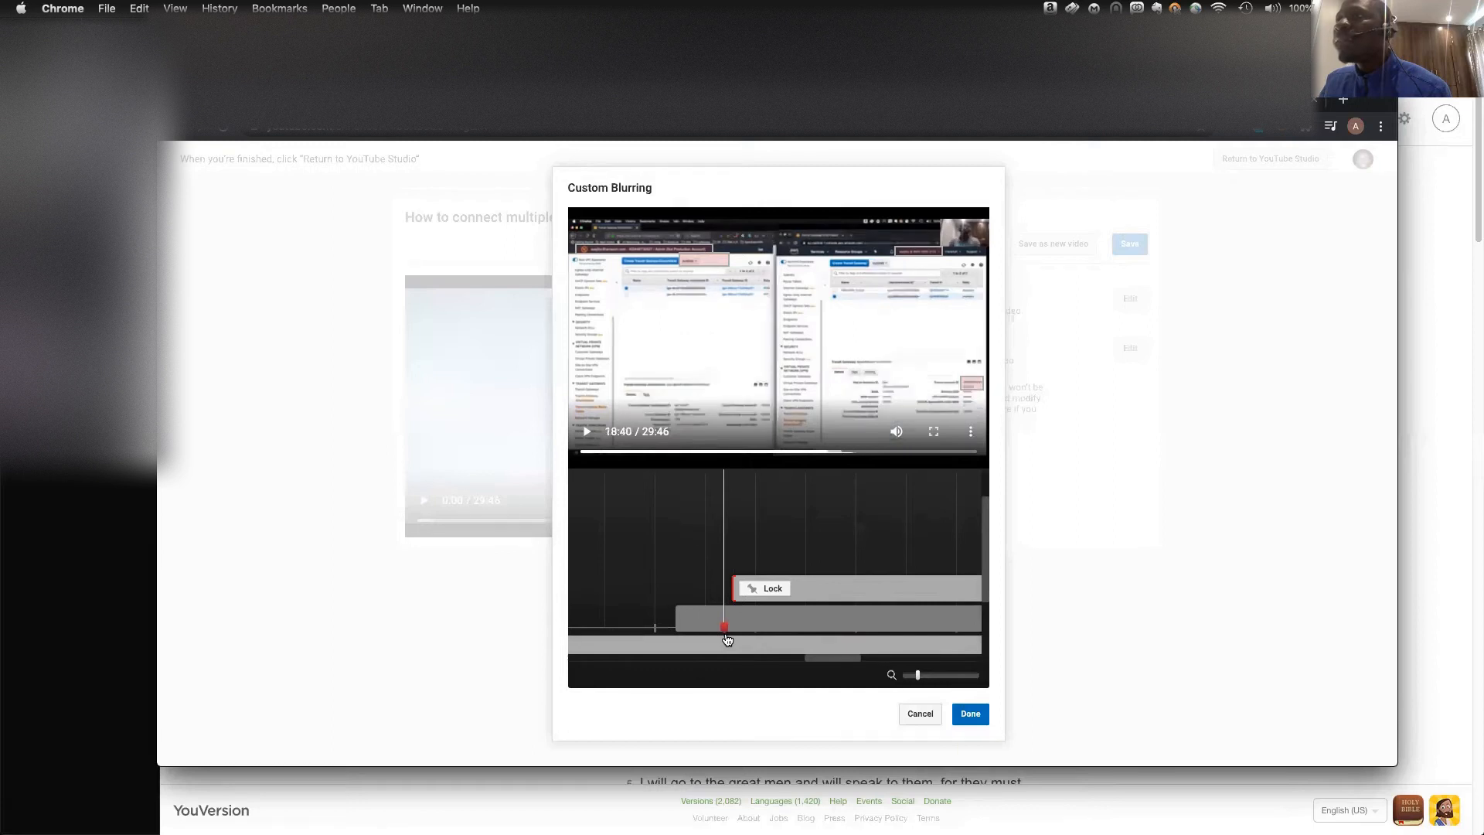
{"action": "left_click", "coordinate": [714, 626]}
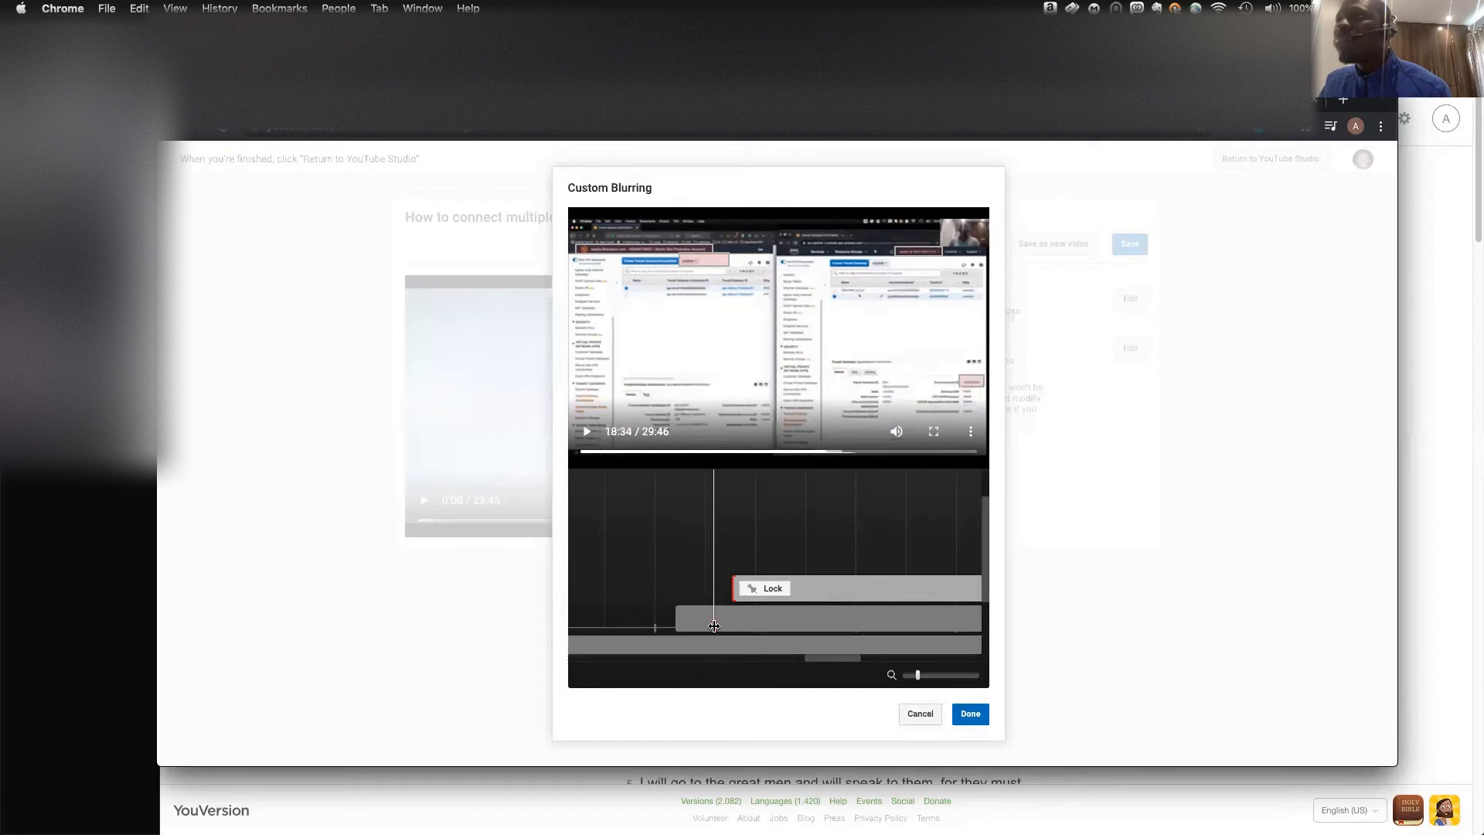
{"action": "left_click", "coordinate": [706, 626]}
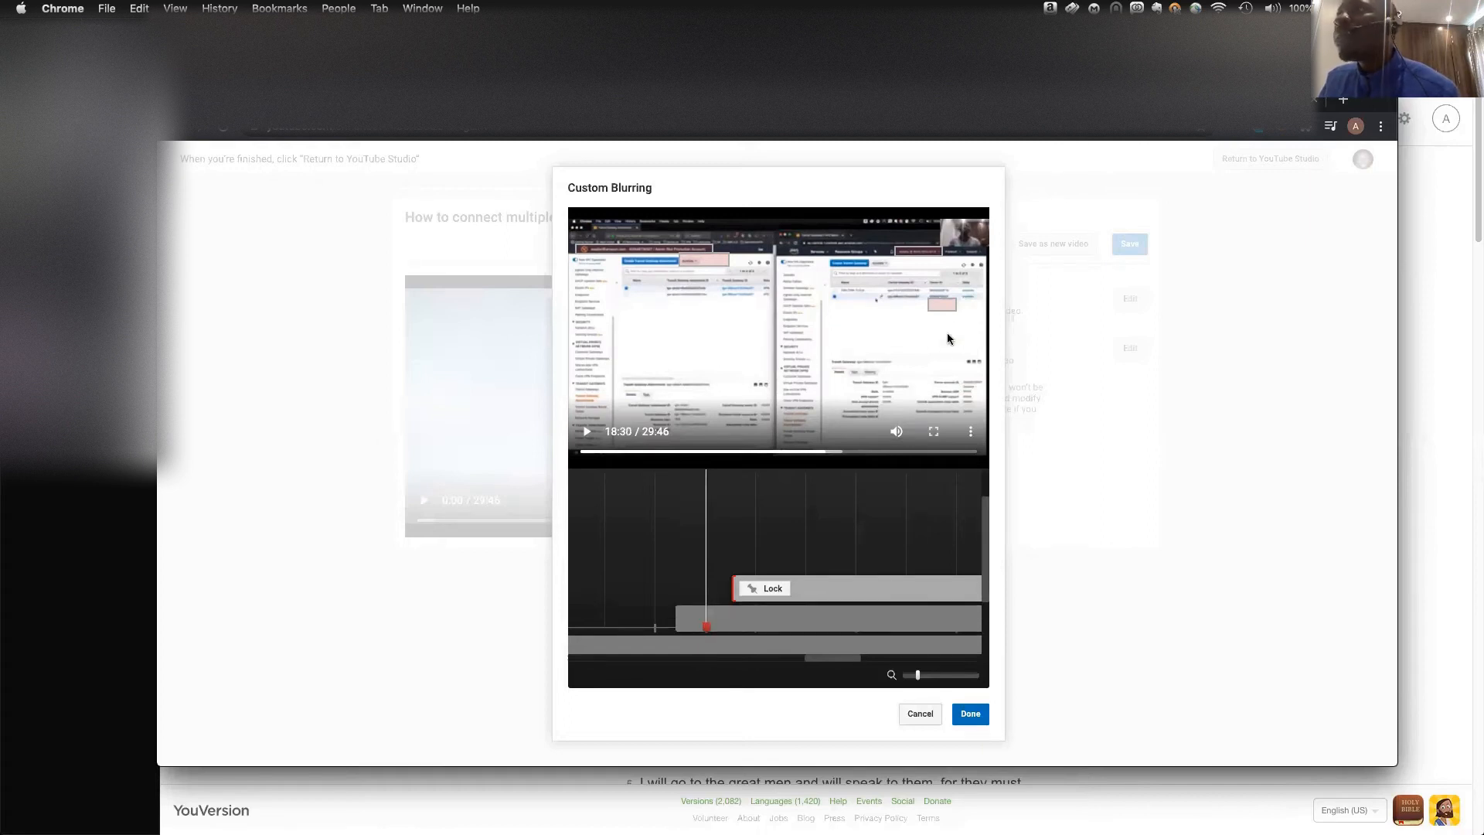
{"action": "left_click", "coordinate": [940, 295]}
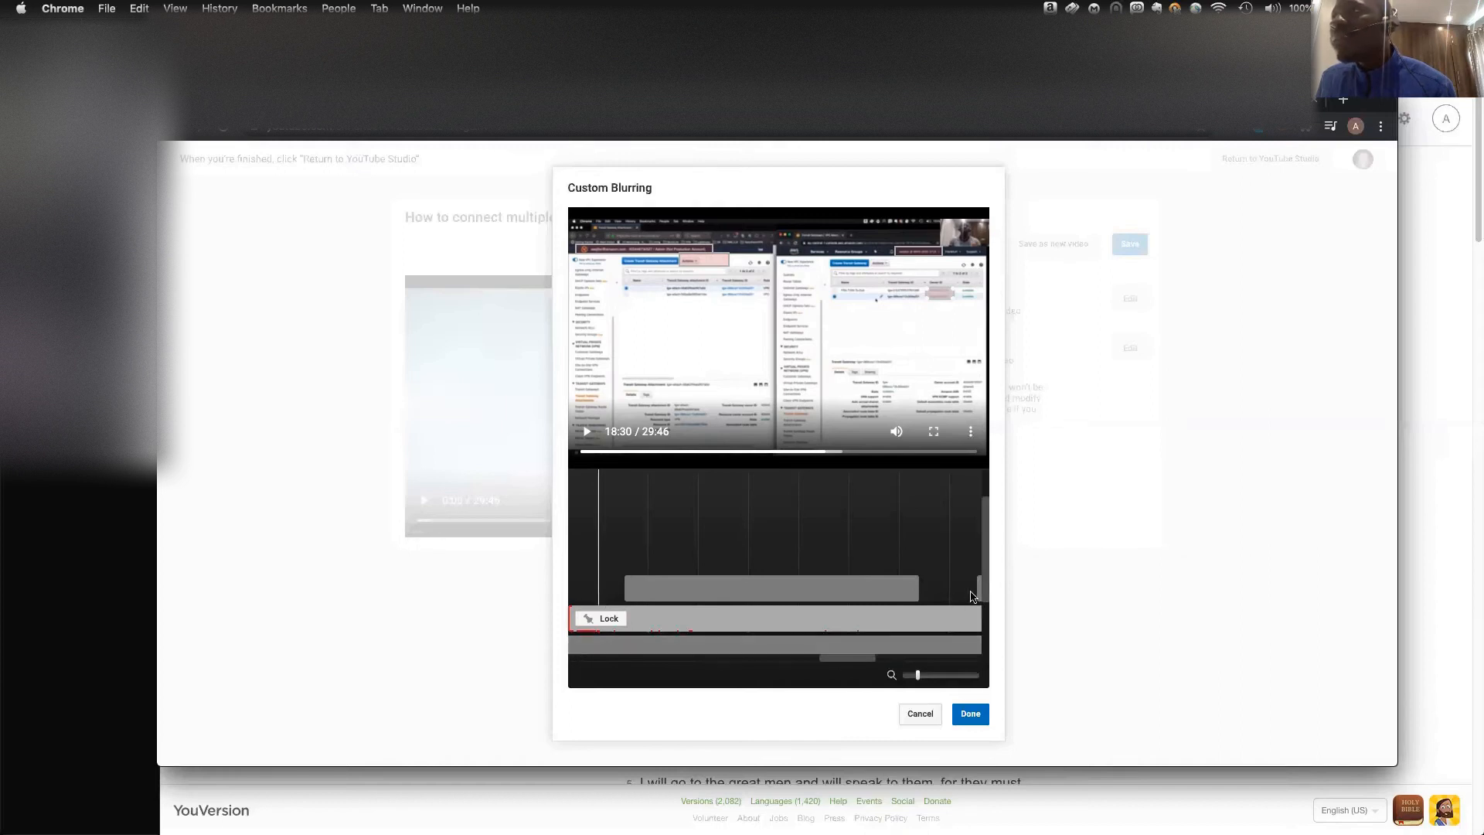
Play the video in short bursts from 18:29 to 18:30 to check the blur coverage of the right browser window.
{"action": "scroll", "coordinate": [983, 595], "scroll_direction": "down", "scroll_amount": 1}
{"action": "scroll", "coordinate": [983, 595], "scroll_direction": "down", "scroll_amount": 2}
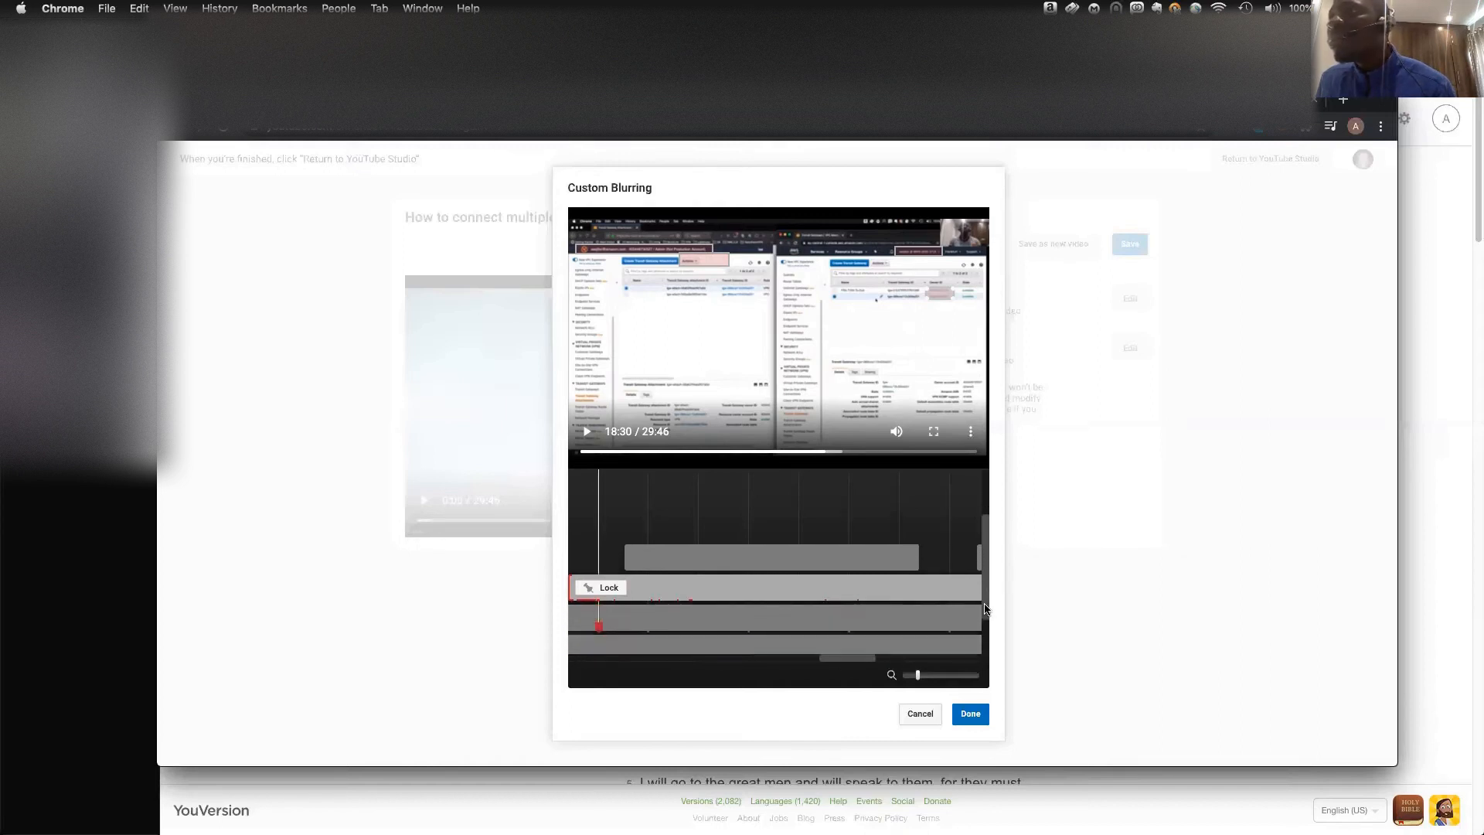
{"action": "left_click", "coordinate": [598, 628]}
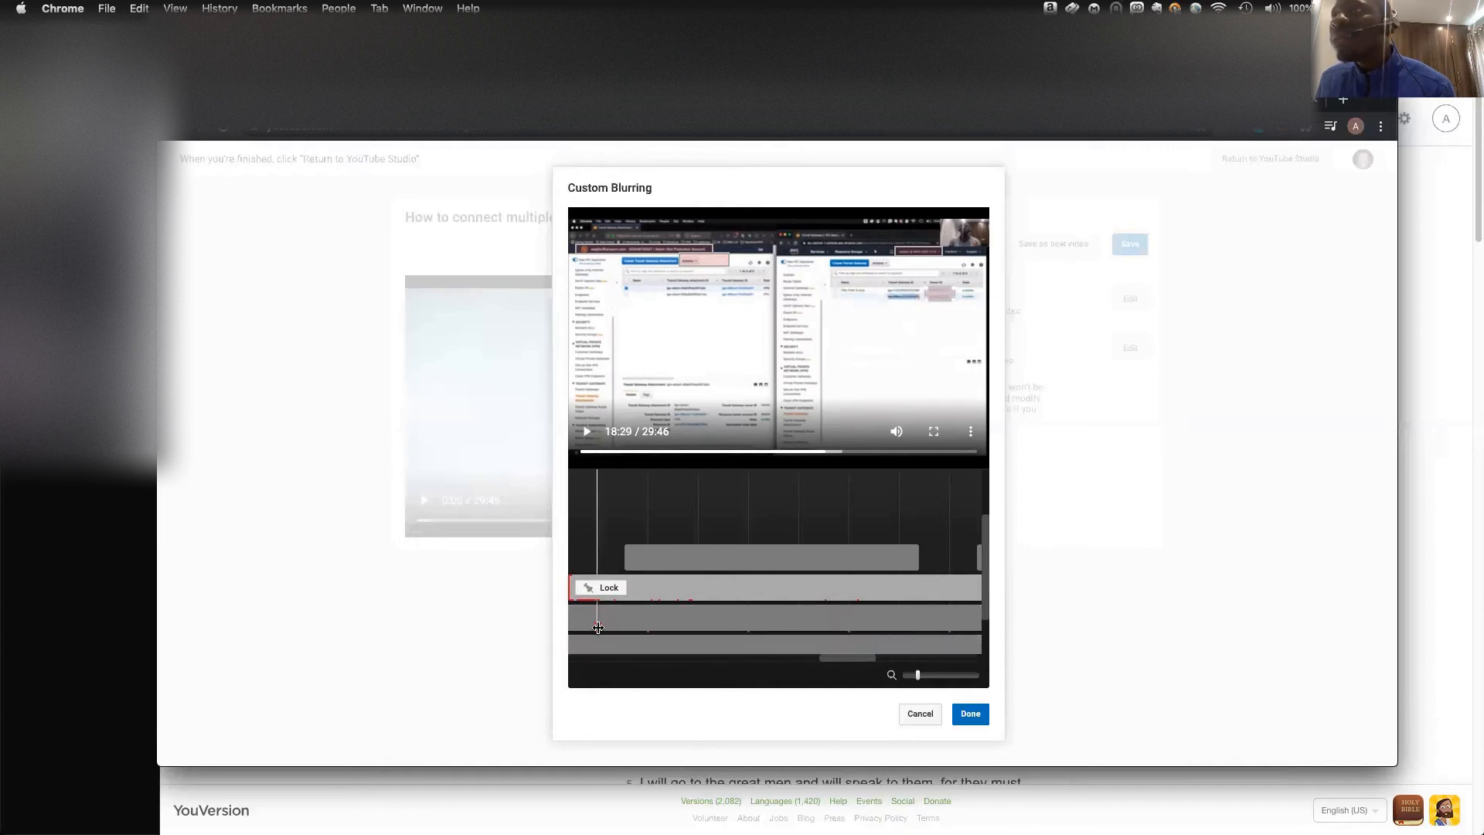
{"action": "left_click", "coordinate": [587, 433]}
{"action": "left_click", "coordinate": [587, 433]}
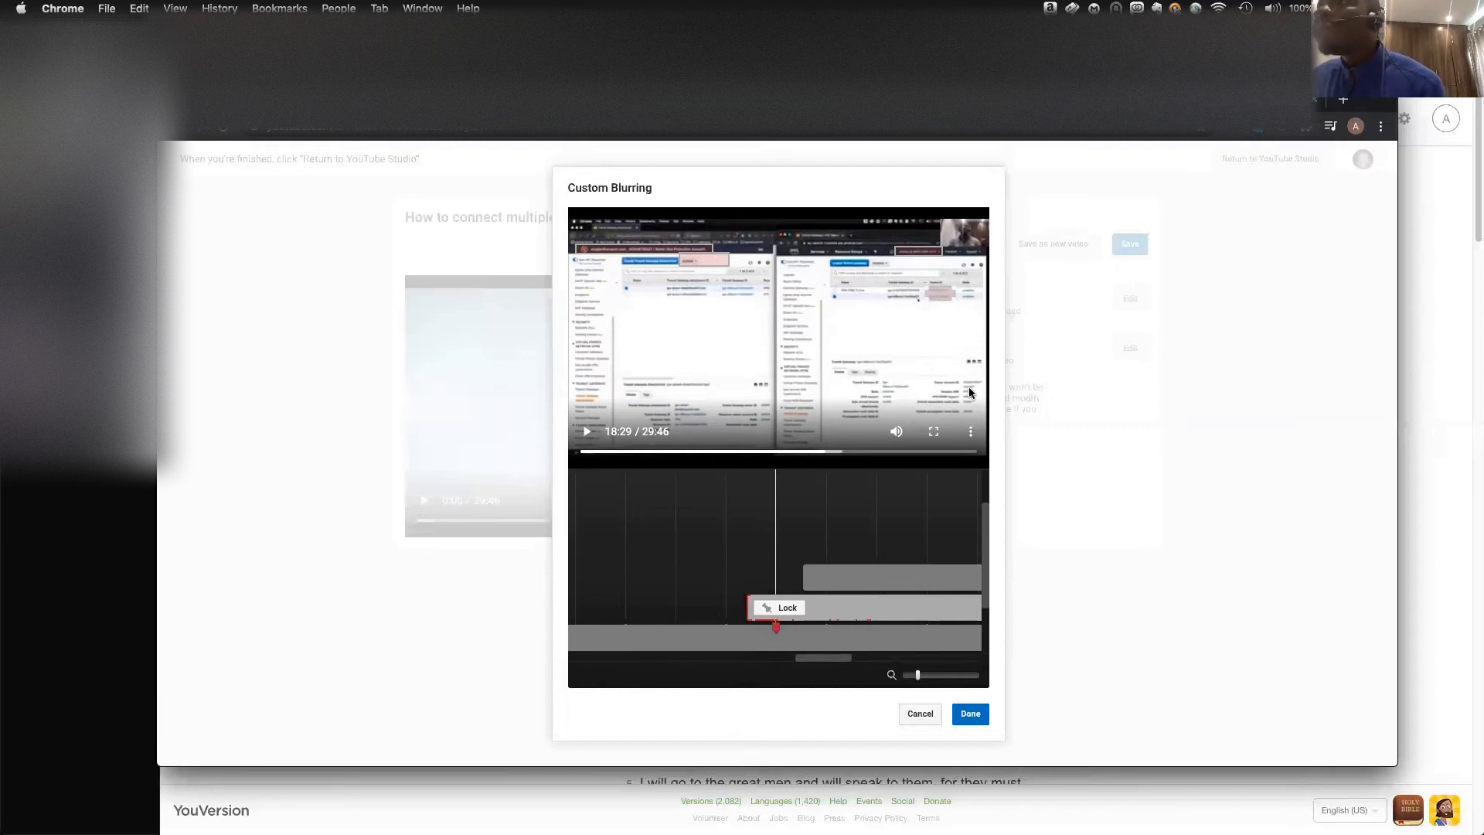
{"action": "left_click", "coordinate": [590, 438]}
{"action": "left_click", "coordinate": [589, 438]}
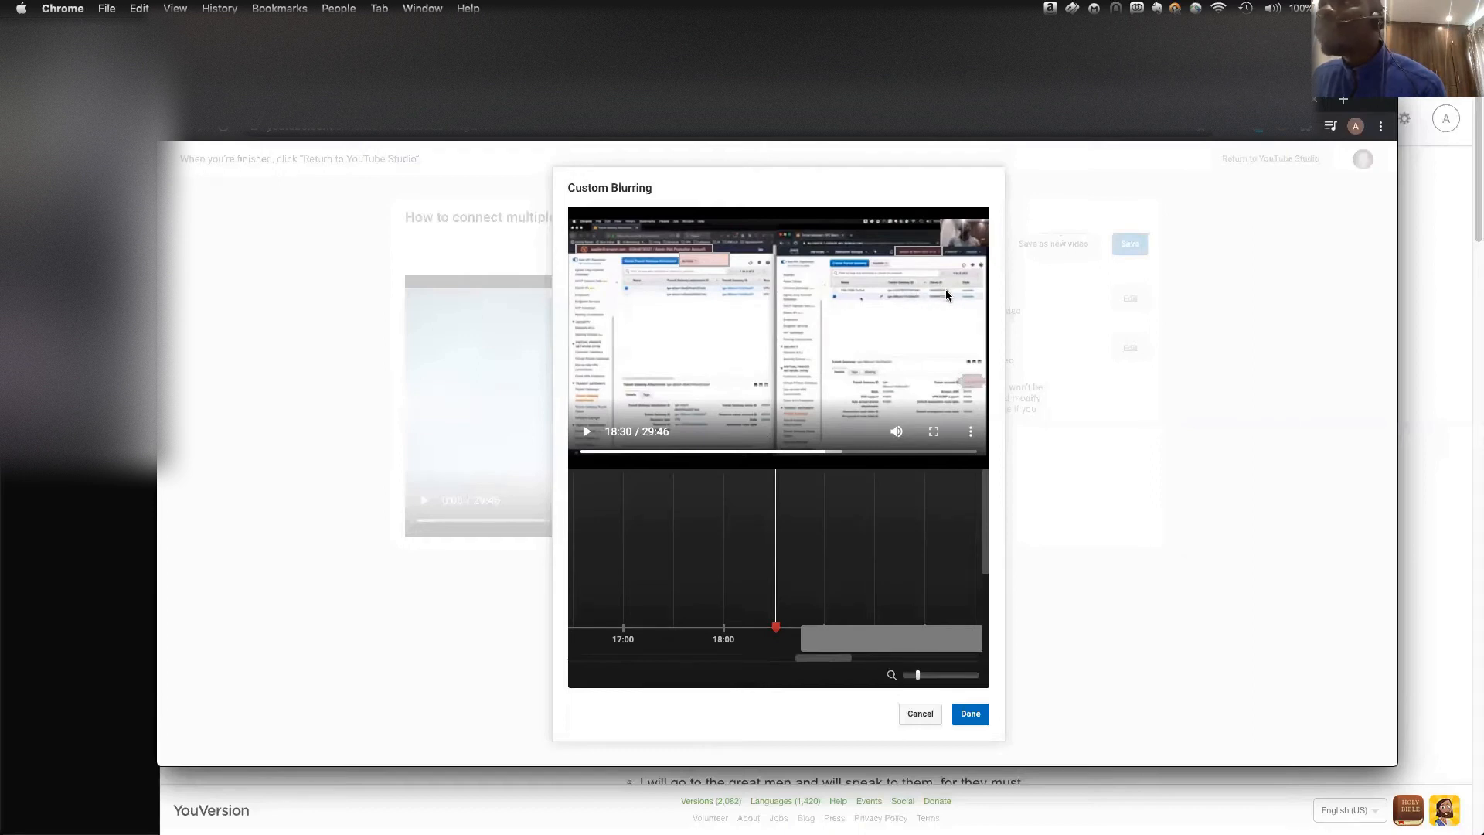
Extend the start of the blur segment that begins at 18:45 back to about 18:25.
{"action": "left_click_drag", "start_coordinate": [985, 508], "coordinate": [989, 539]}
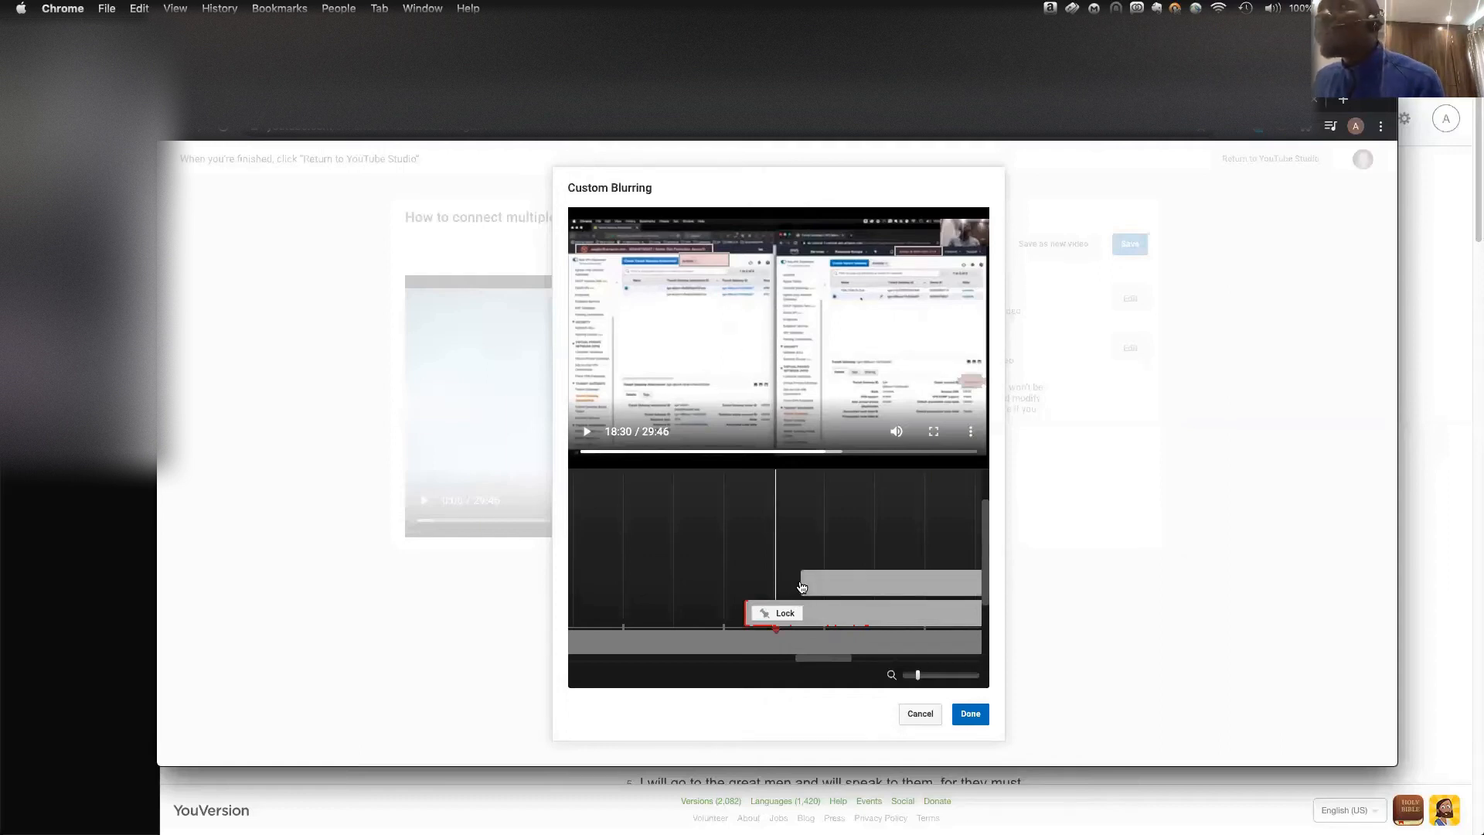
{"action": "left_click", "coordinate": [771, 630]}
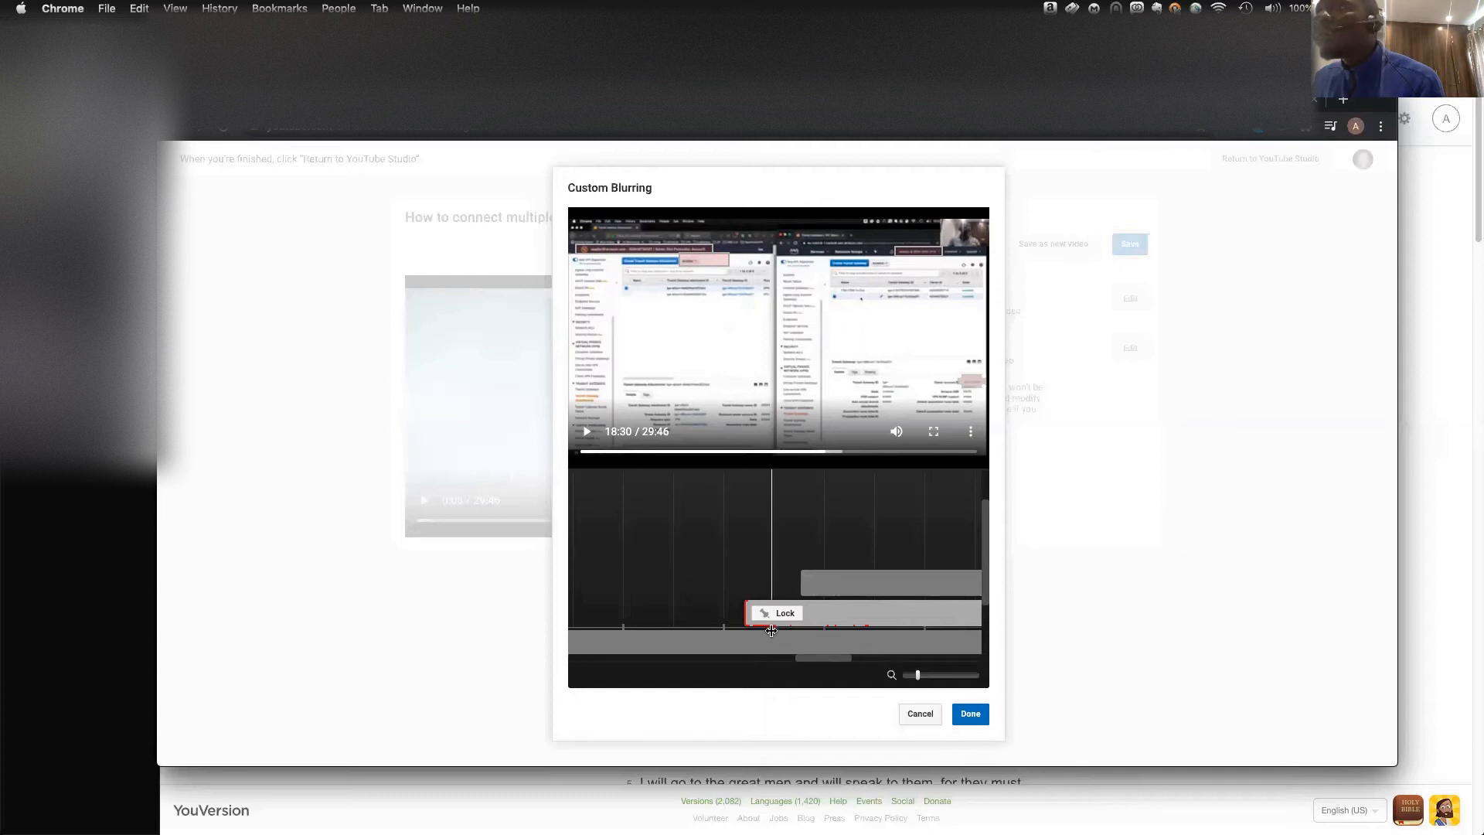
{"action": "left_click", "coordinate": [827, 586]}
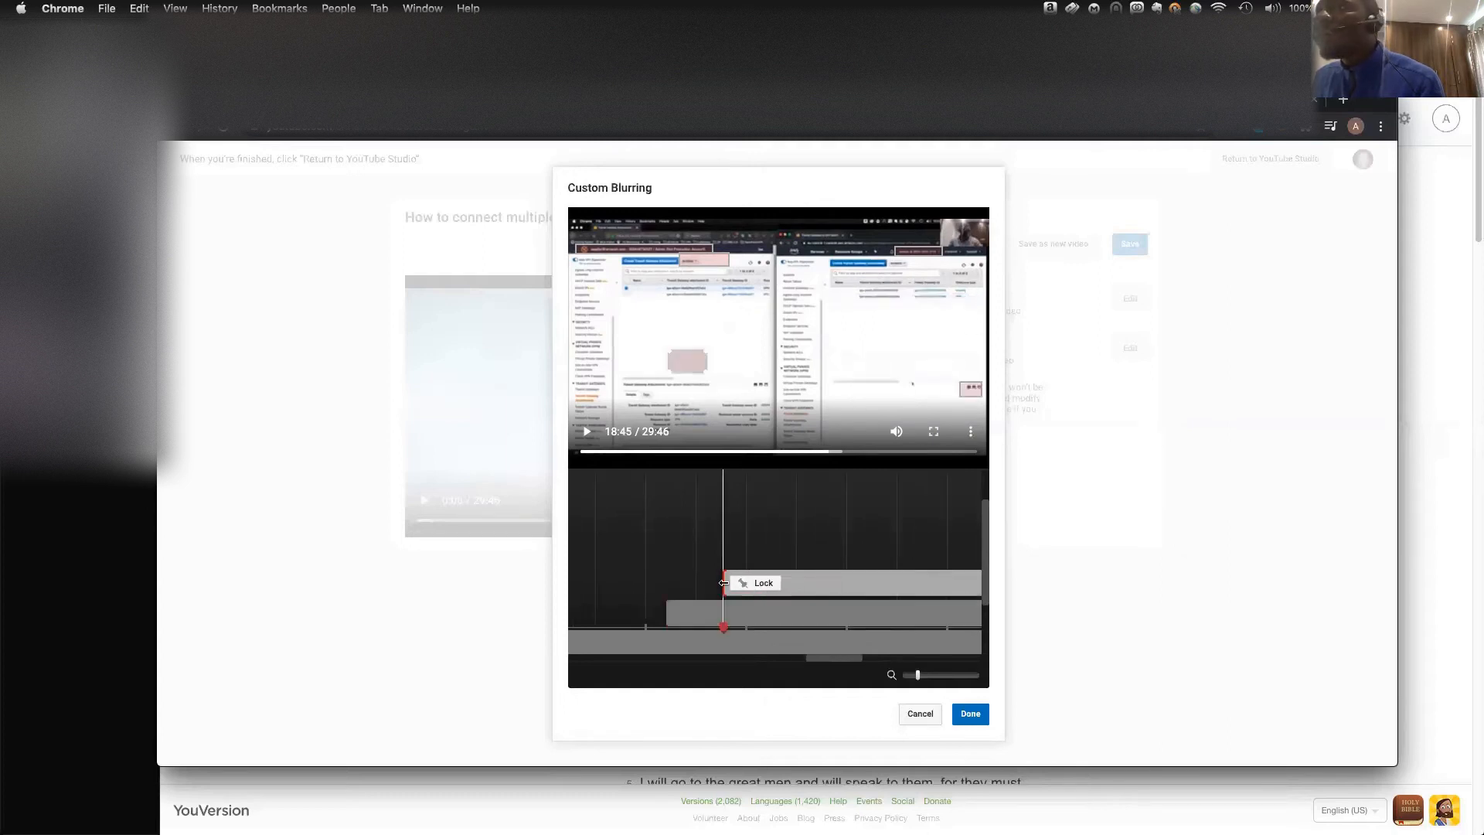
{"action": "left_click_drag", "start_coordinate": [720, 583], "coordinate": [687, 633]}
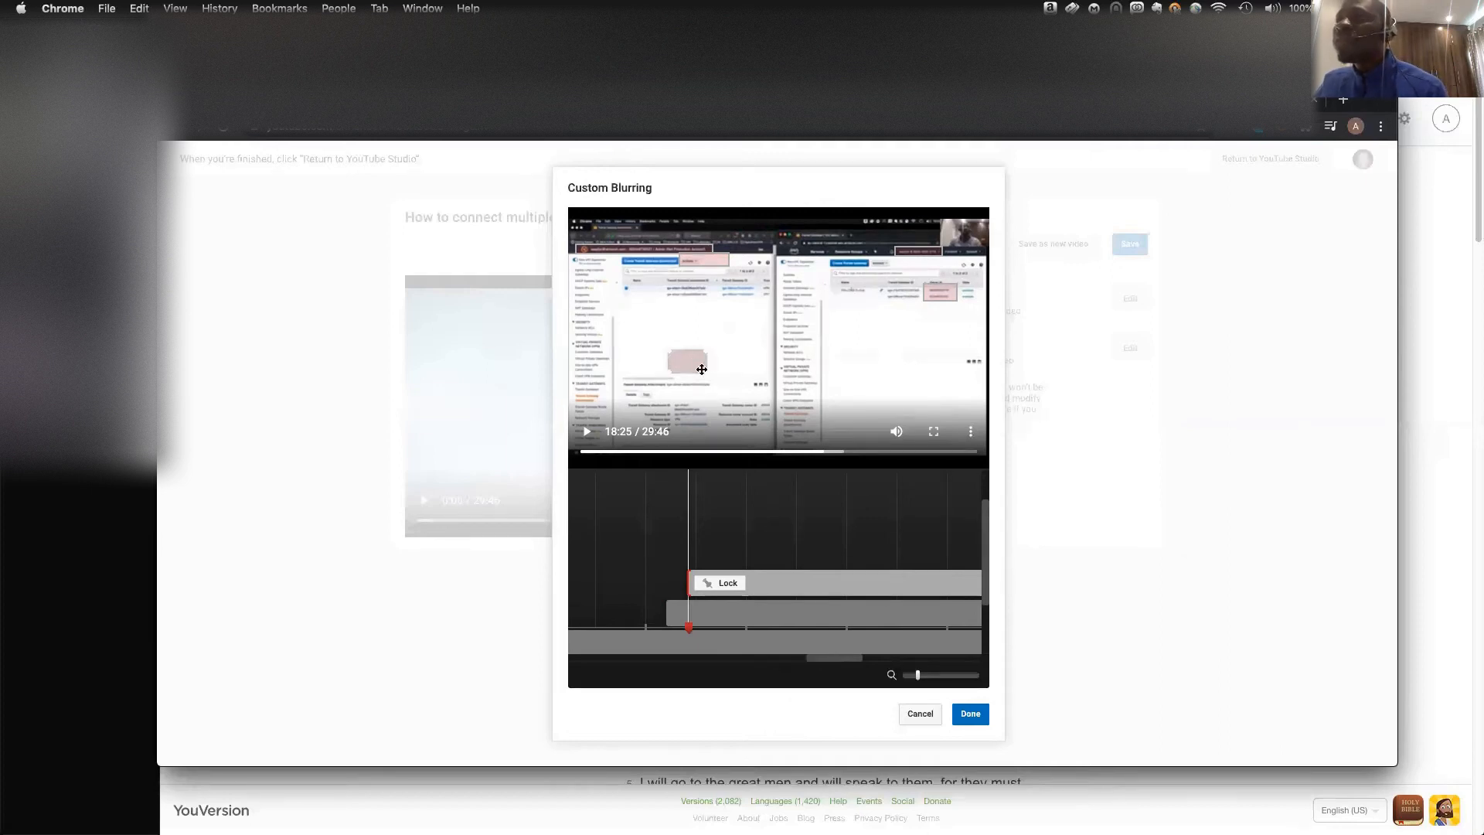
Advance playback to 18:29 and move the blur from the left browser window onto the ID entries in the right window's table.
{"action": "left_click", "coordinate": [587, 436]}
{"action": "left_click", "coordinate": [586, 436]}
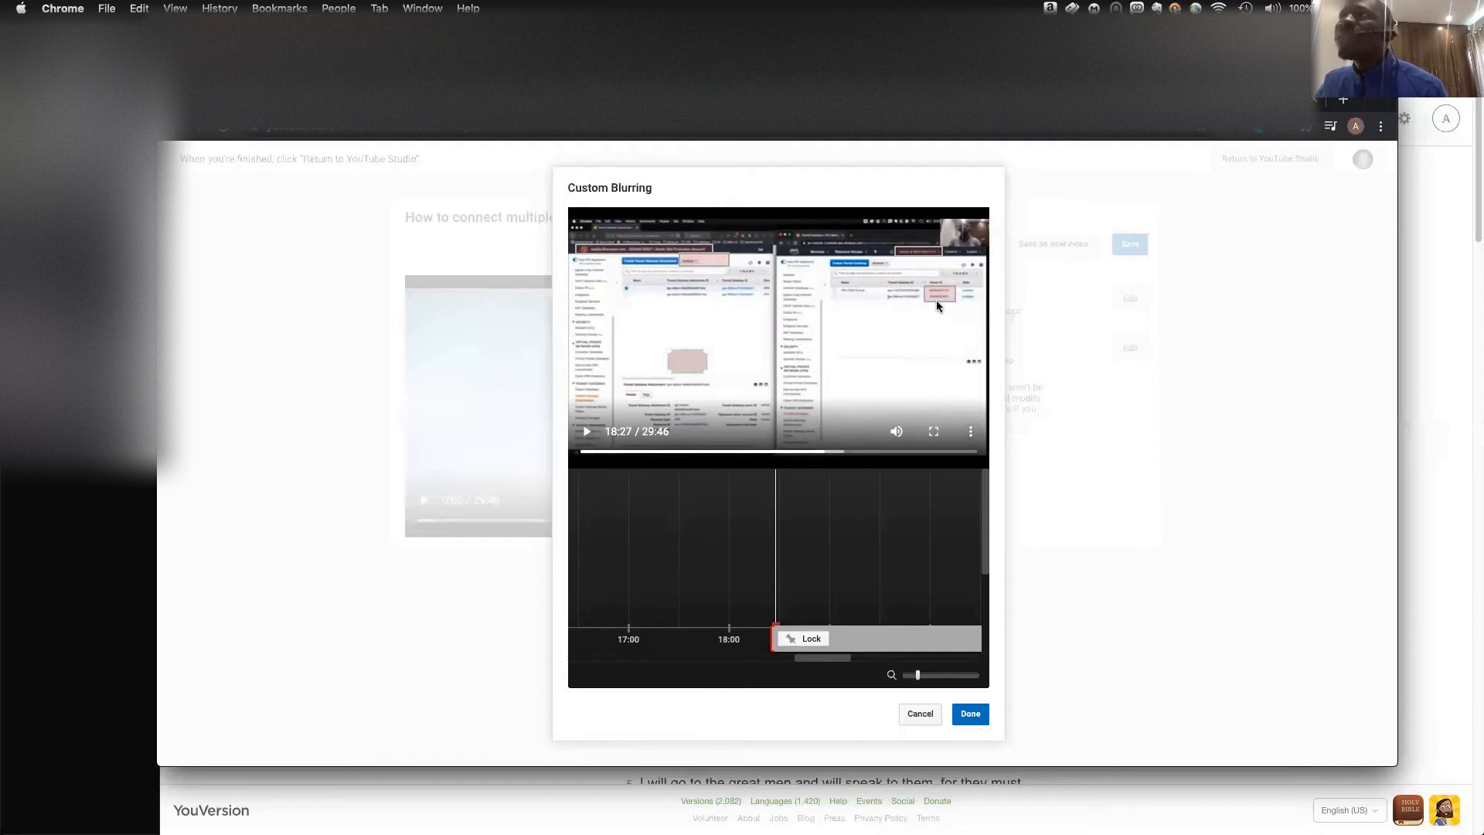
{"action": "left_click", "coordinate": [587, 434]}
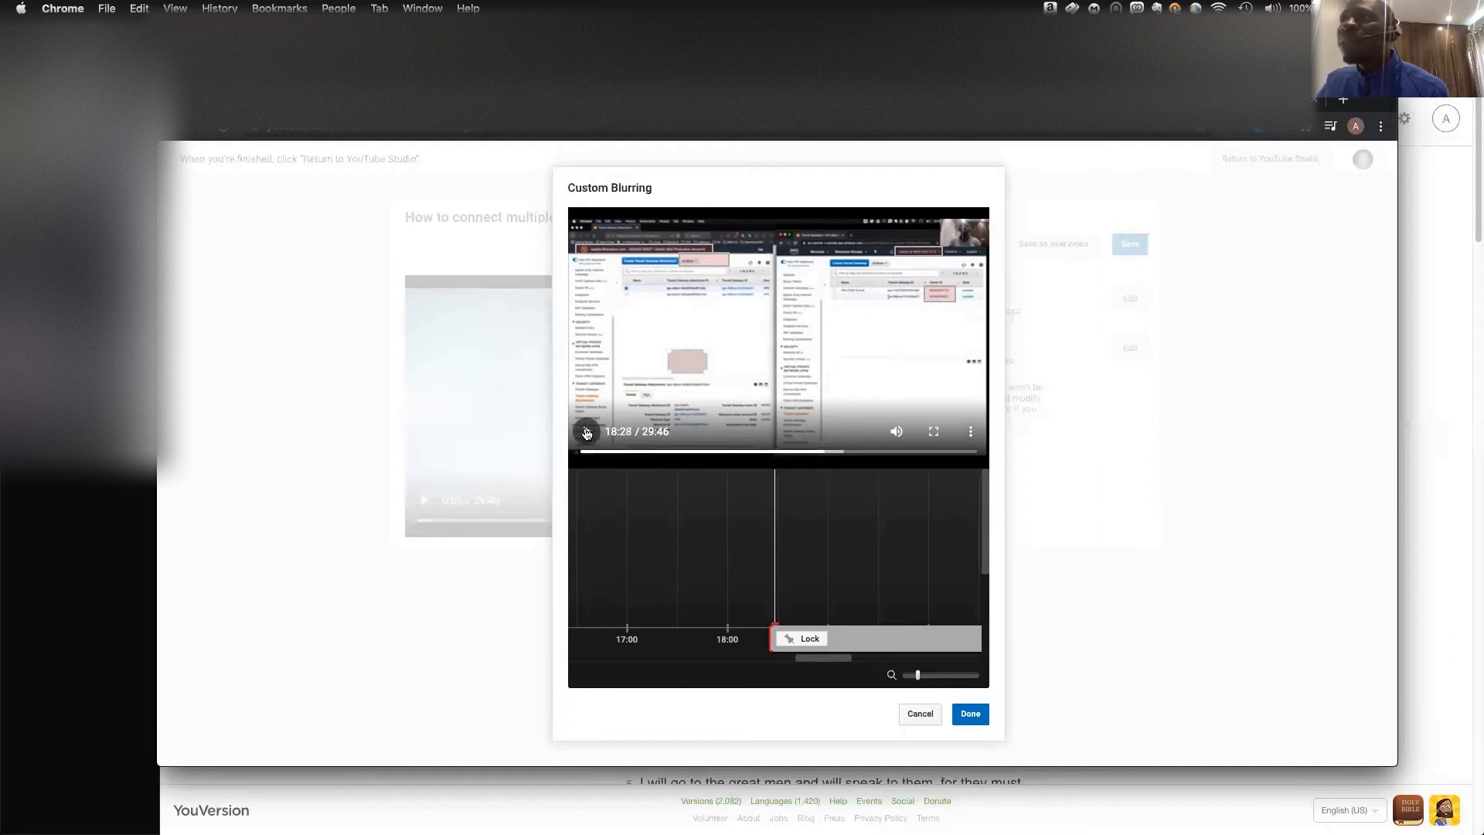
{"action": "left_click", "coordinate": [587, 434]}
{"action": "left_click", "coordinate": [587, 435]}
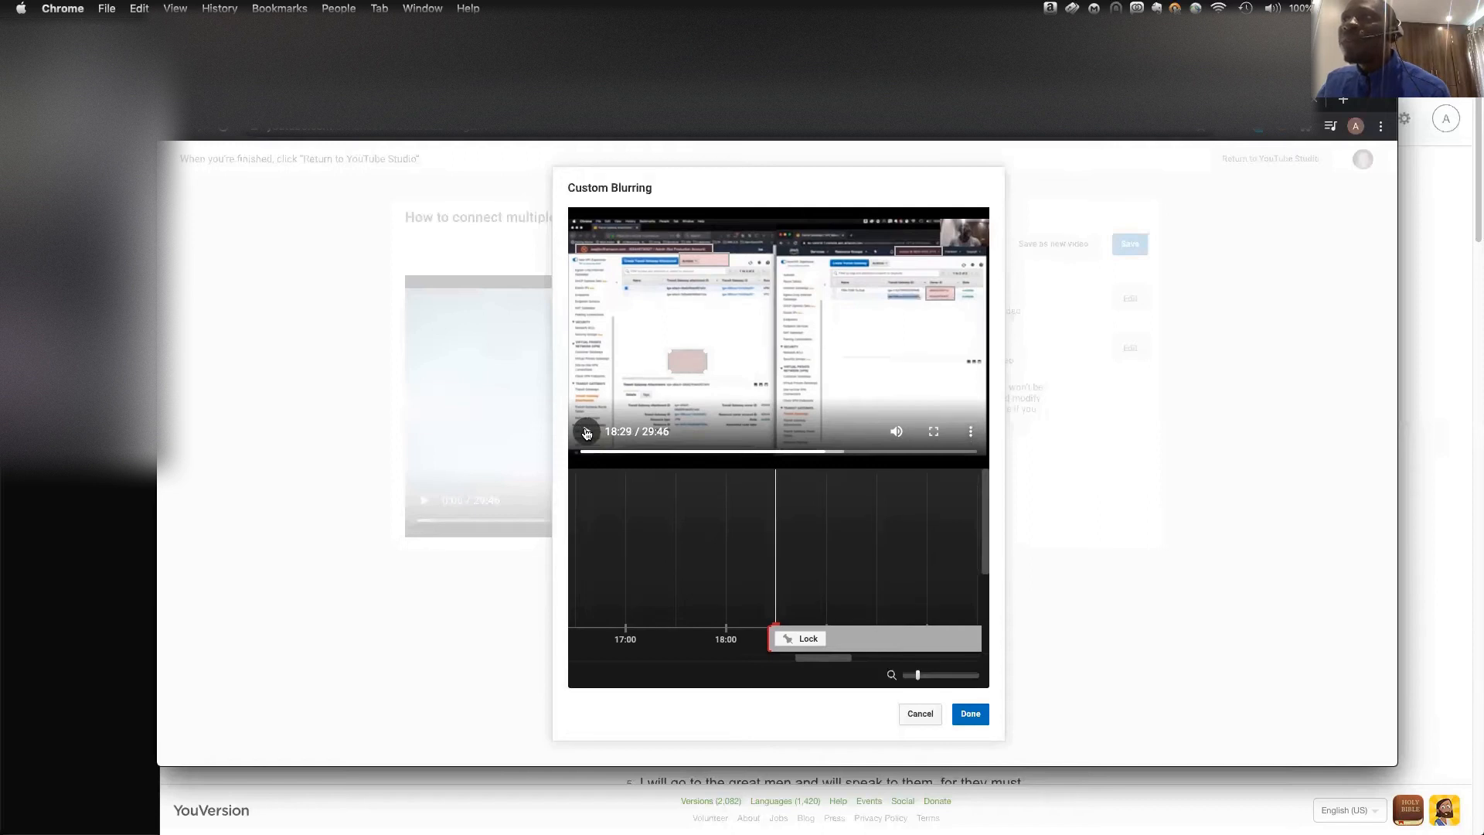
{"action": "left_click", "coordinate": [586, 434]}
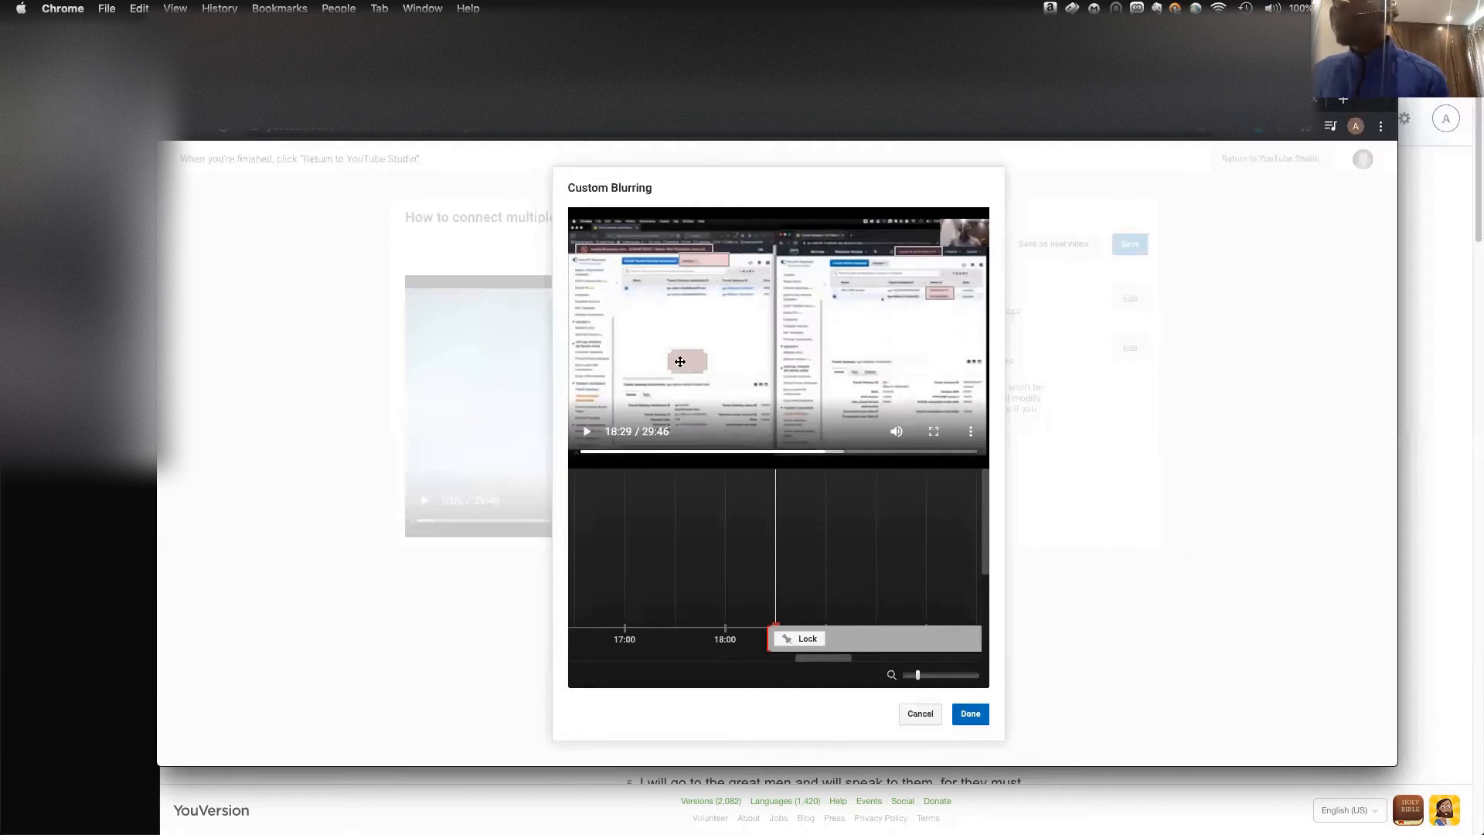
{"action": "left_click_drag", "start_coordinate": [681, 361], "coordinate": [934, 294]}
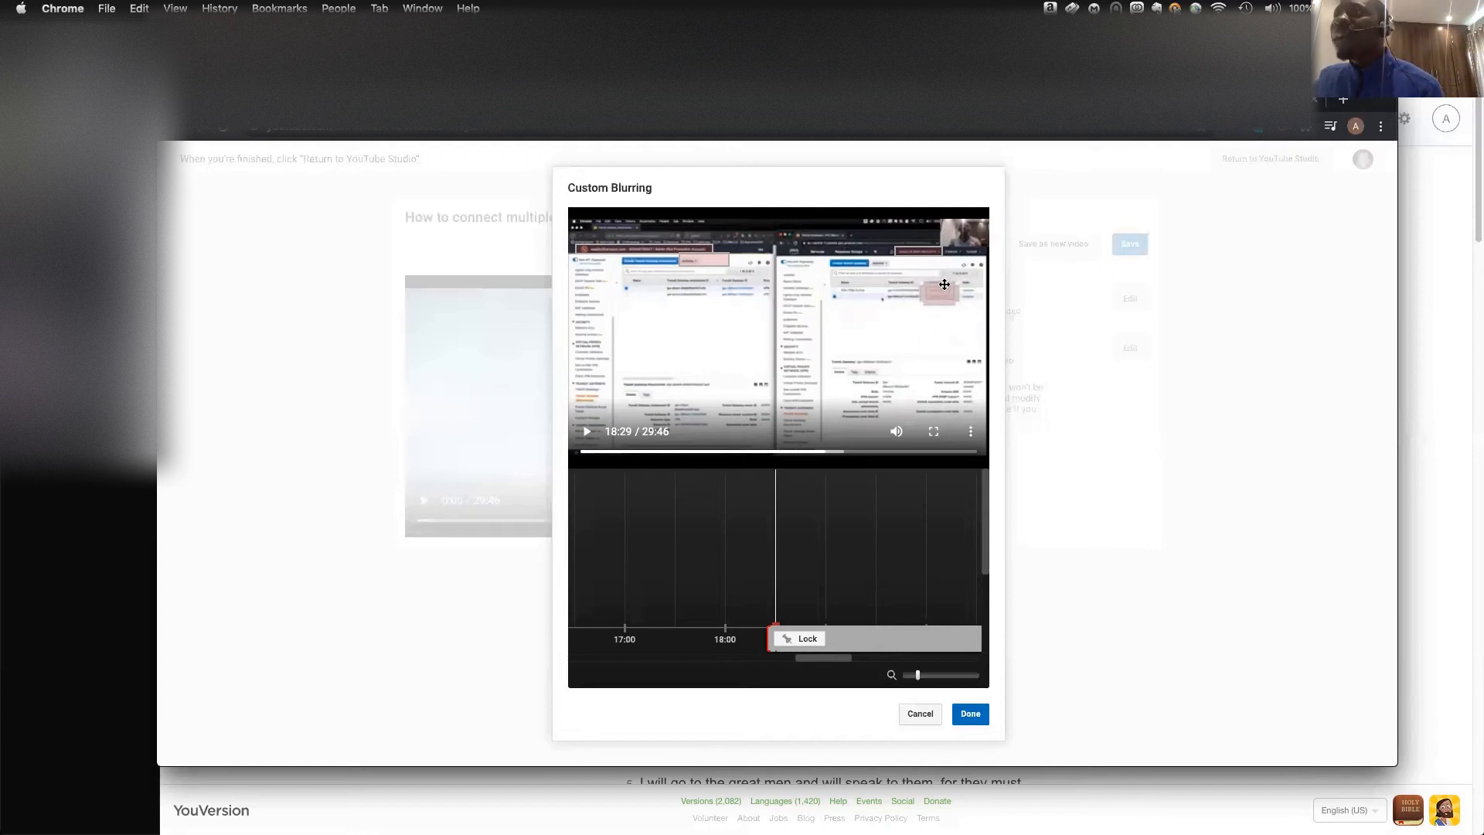
At 18:27, move one blur from the right table's IDs down to the details area and place the other over the table's IDs.
{"action": "left_click_drag", "start_coordinate": [986, 557], "coordinate": [983, 582]}
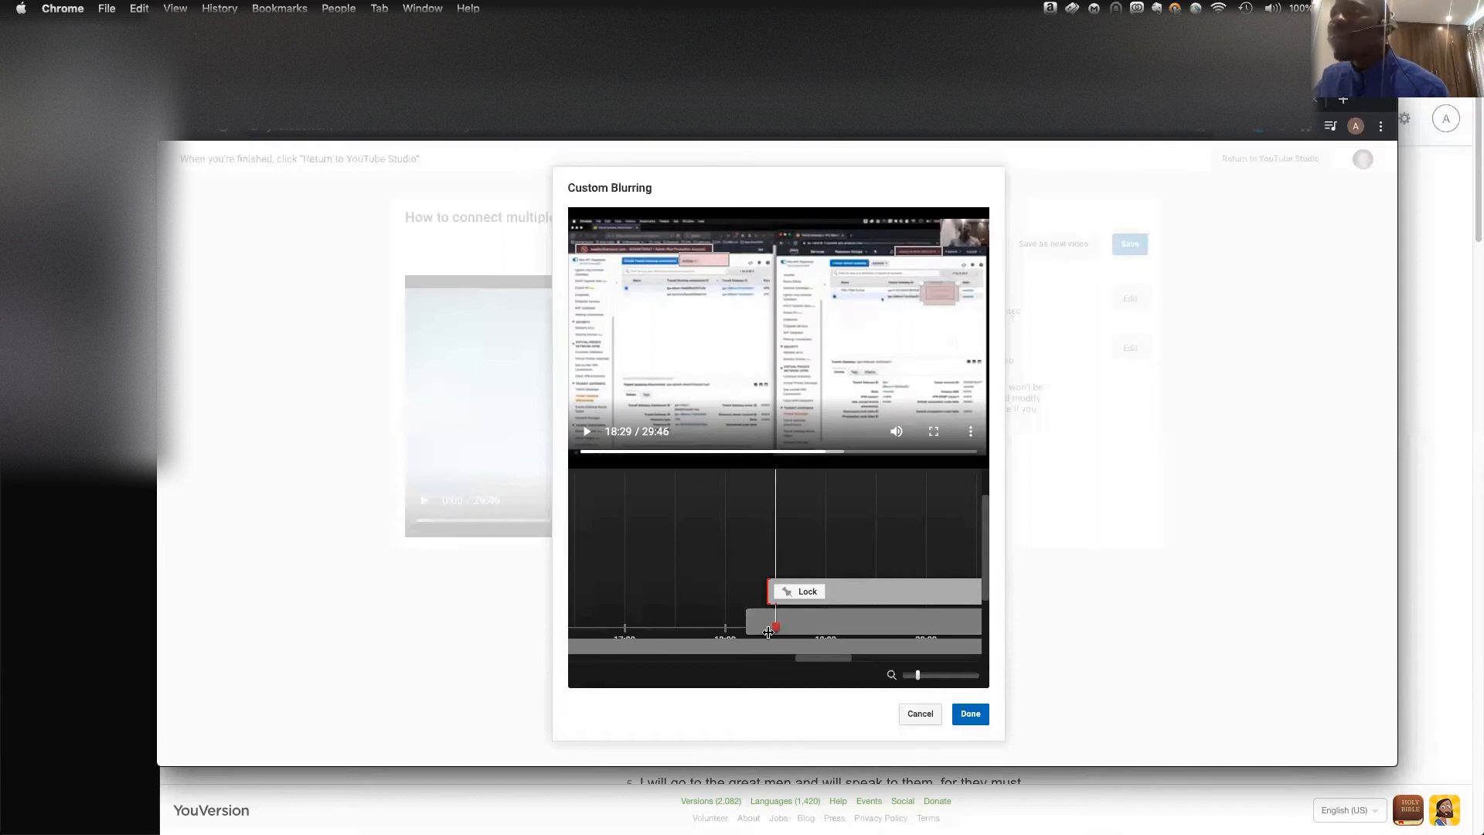
{"action": "left_click", "coordinate": [586, 434]}
{"action": "left_click", "coordinate": [585, 433]}
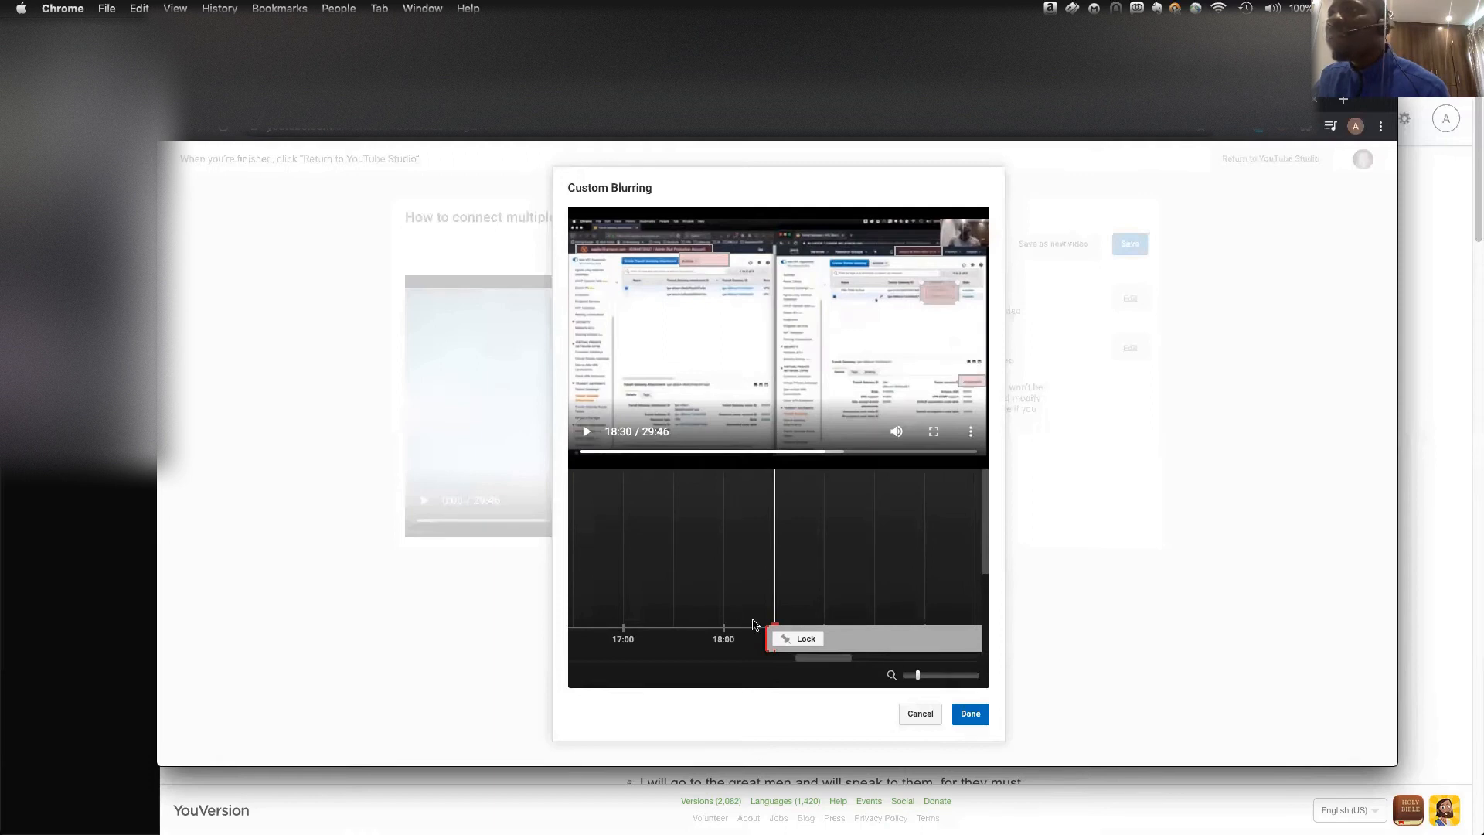
{"action": "scroll", "coordinate": [986, 525], "scroll_direction": "down", "scroll_amount": 2}
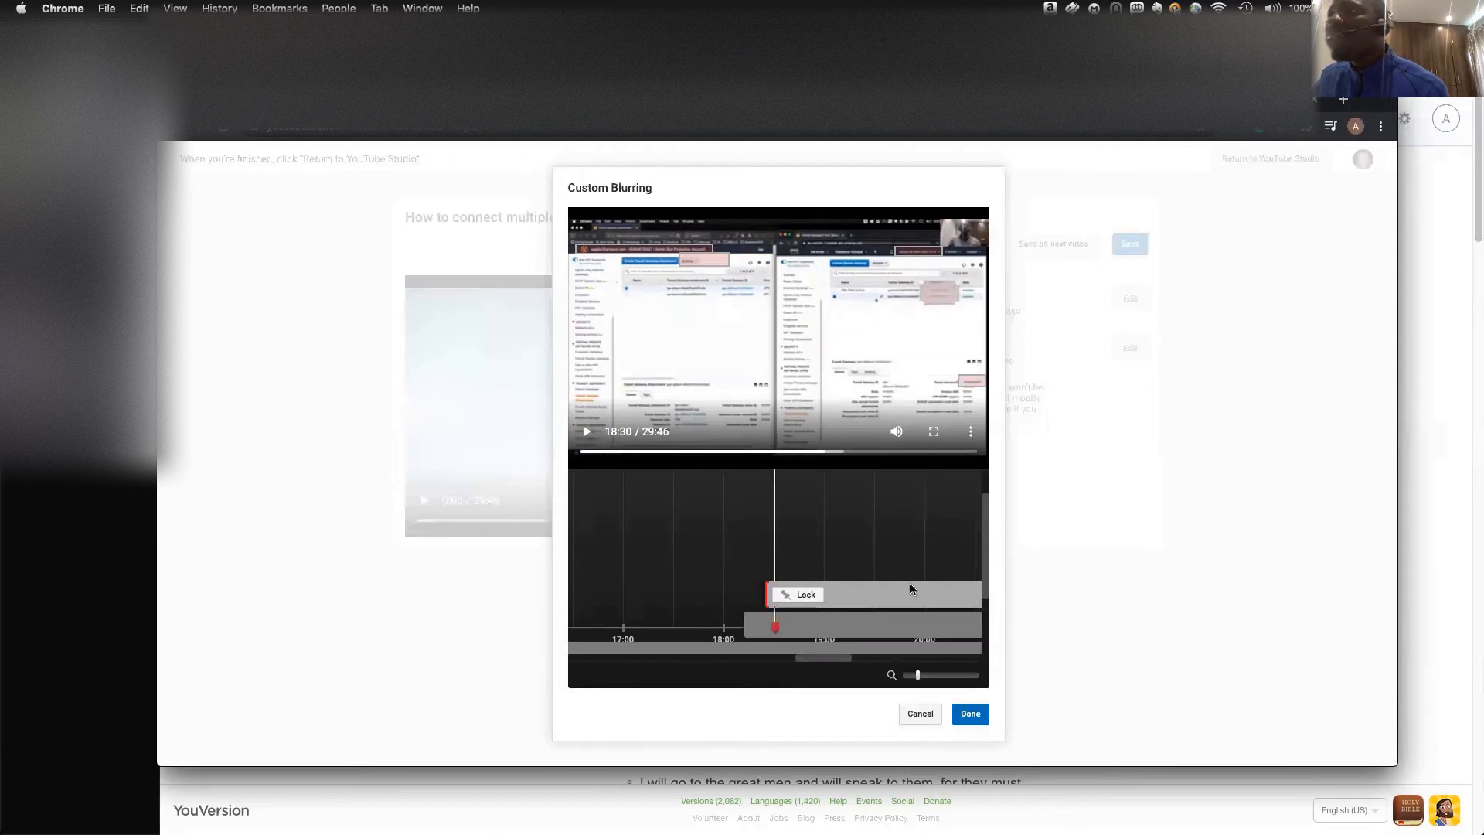
{"action": "left_click", "coordinate": [769, 626]}
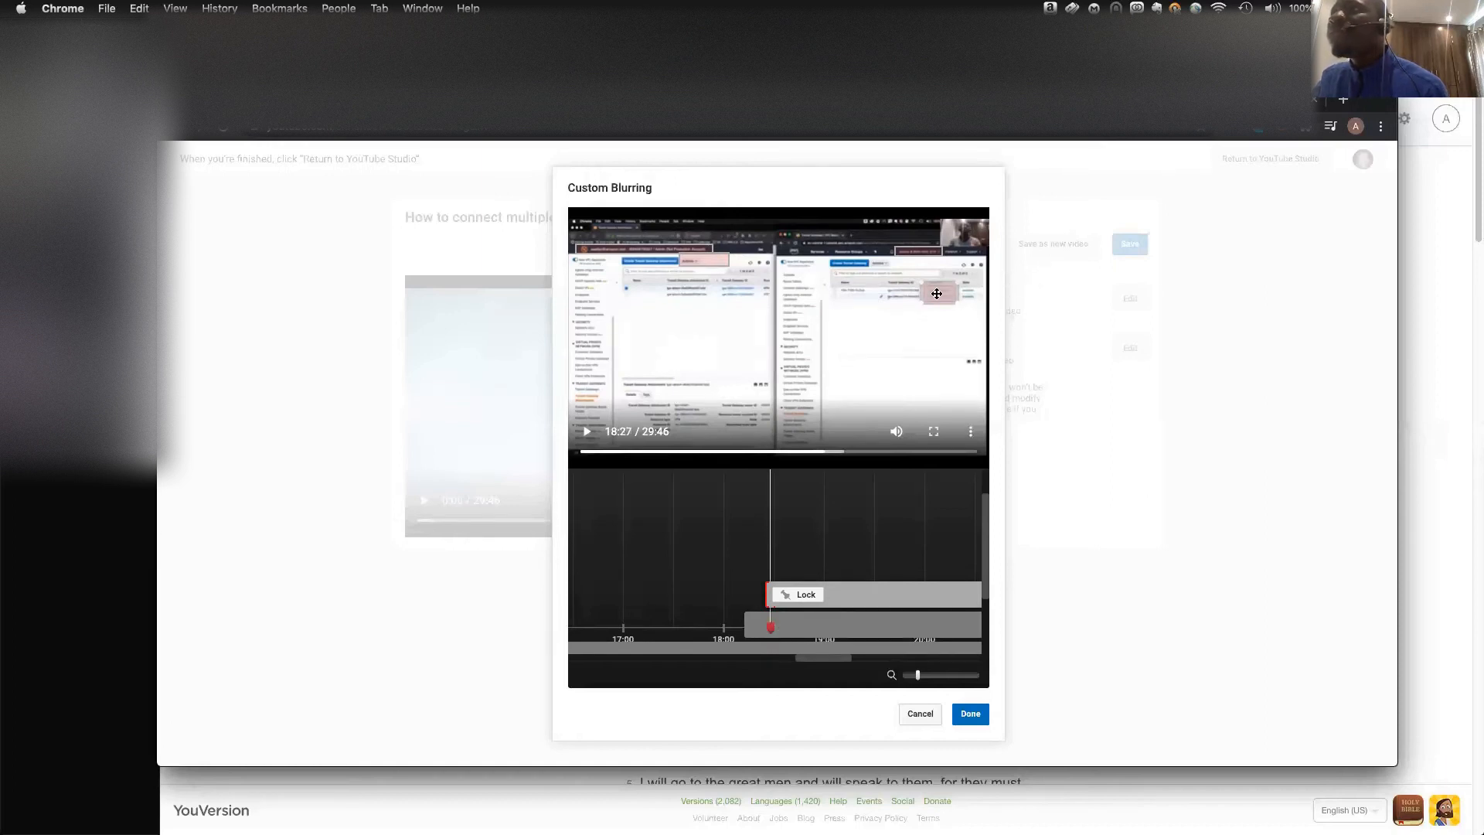
{"action": "left_click_drag", "start_coordinate": [937, 295], "coordinate": [969, 393]}
{"action": "left_click_drag", "start_coordinate": [860, 301], "coordinate": [940, 294]}
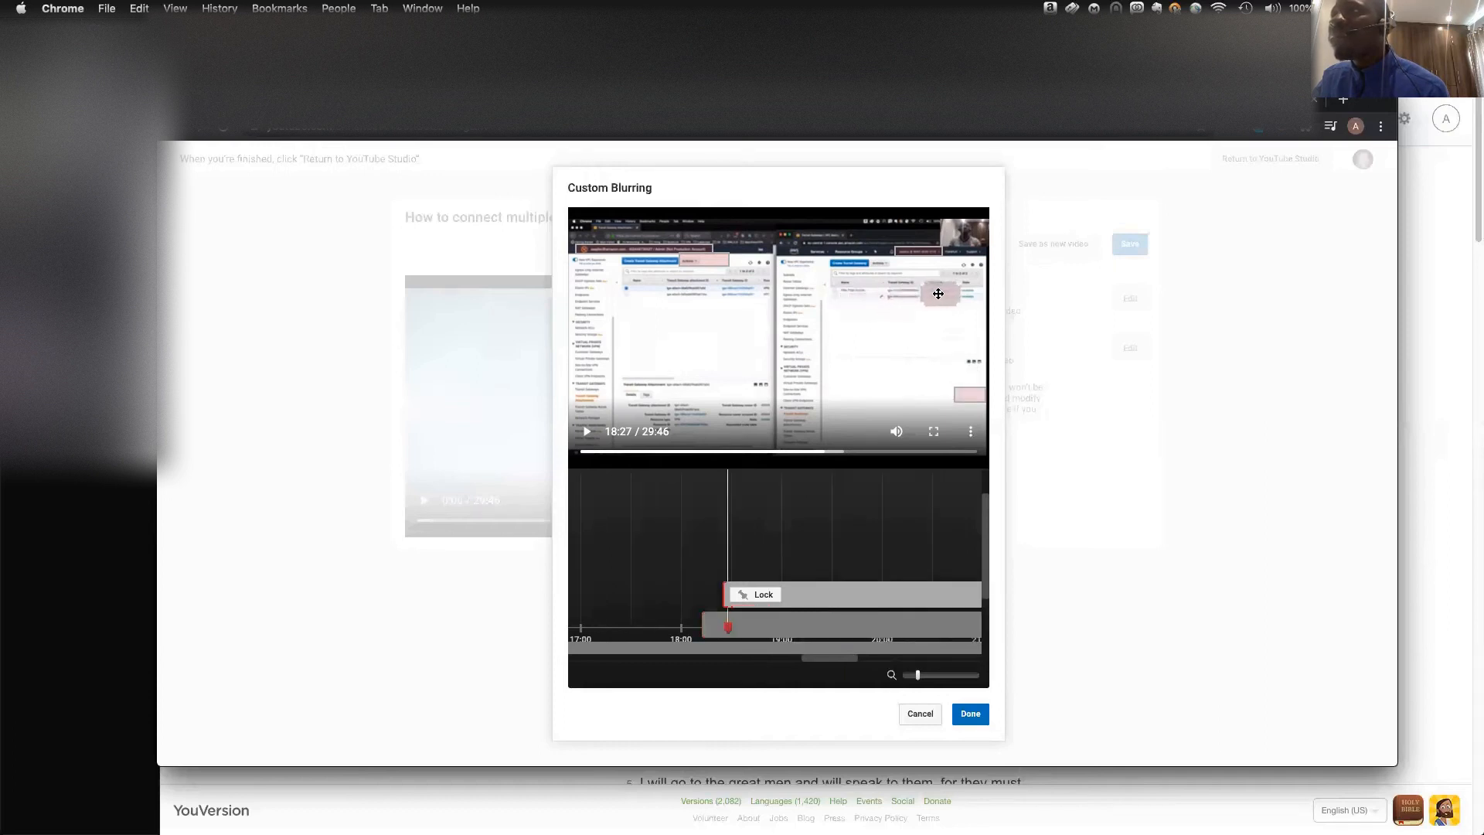
At 18:28, move one blur from the right table's IDs to the details area and place the other over the table's IDs.
{"action": "left_click", "coordinate": [586, 433]}
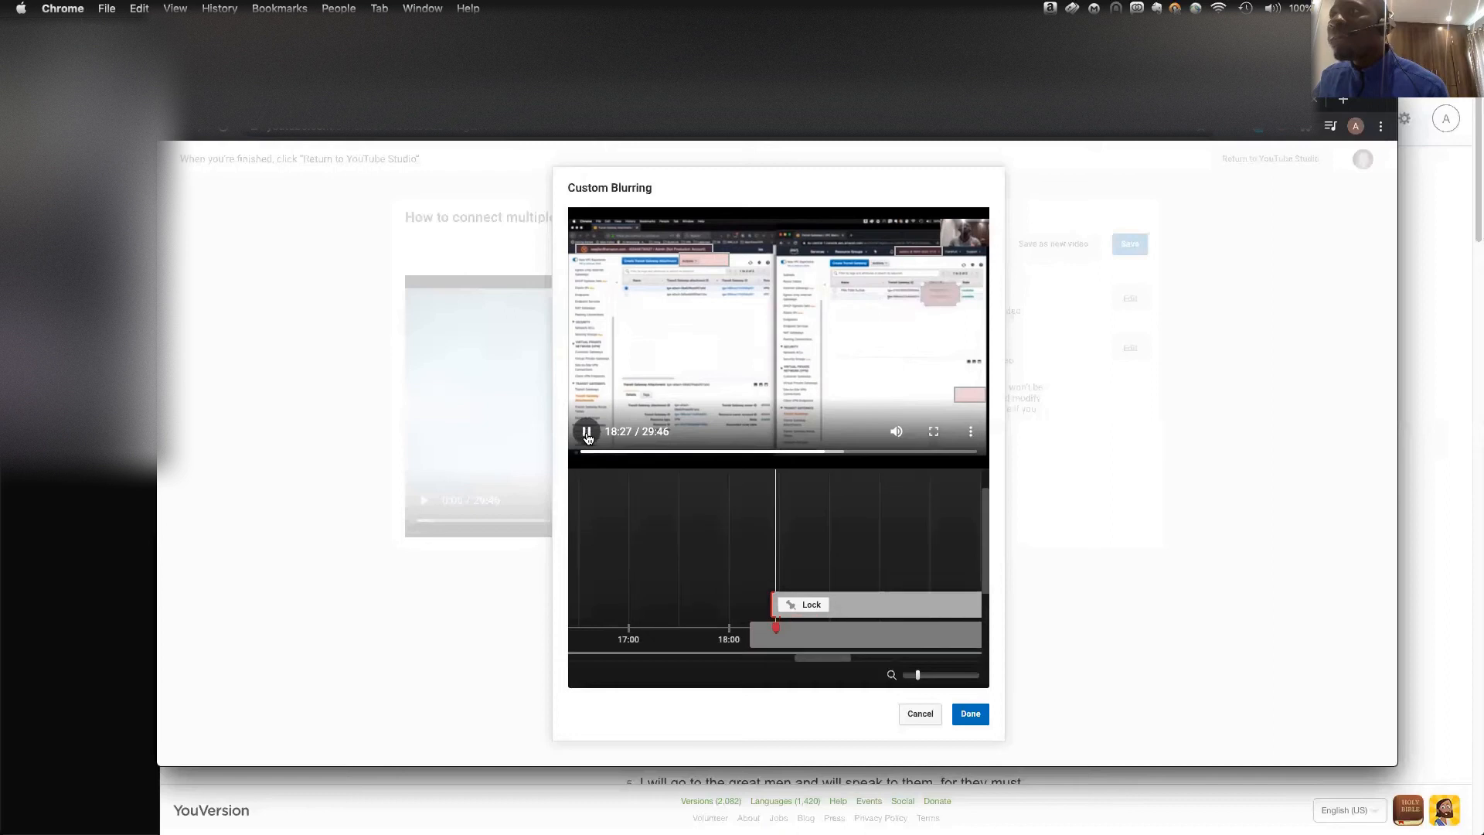
{"action": "left_click", "coordinate": [588, 435]}
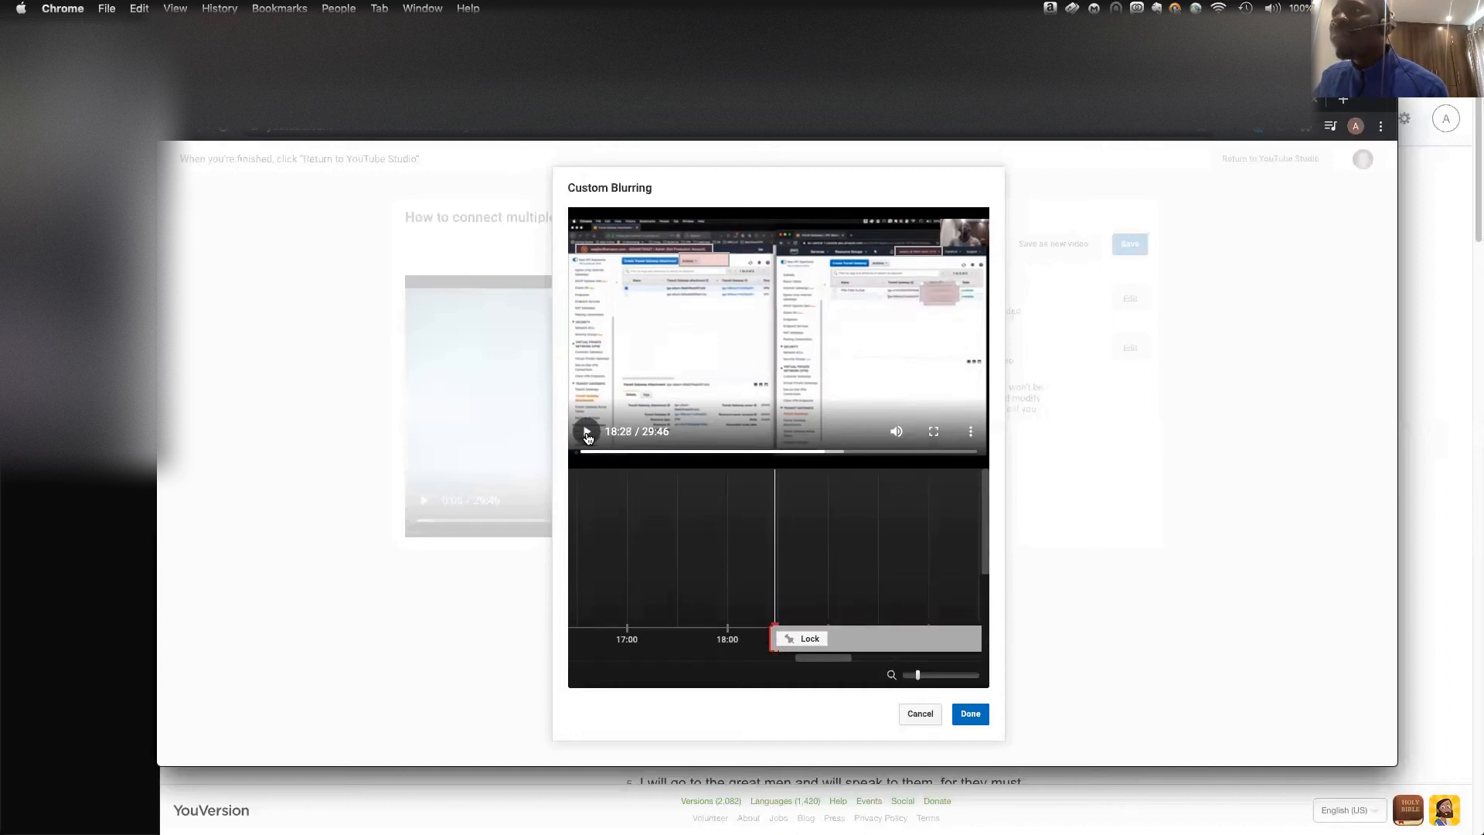
{"action": "left_click", "coordinate": [587, 436]}
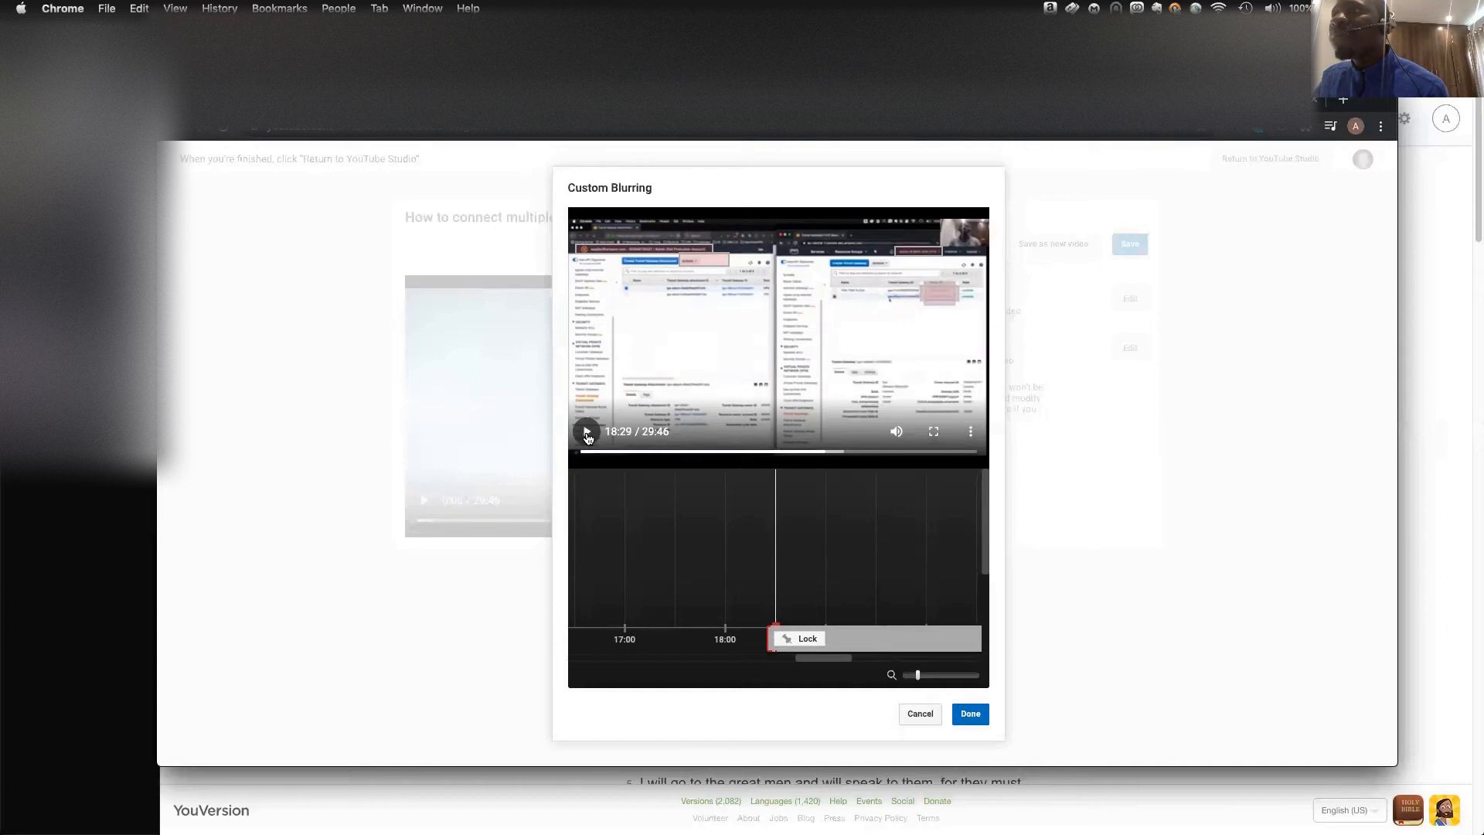
{"action": "scroll", "coordinate": [984, 500], "scroll_direction": "down", "scroll_amount": 3}
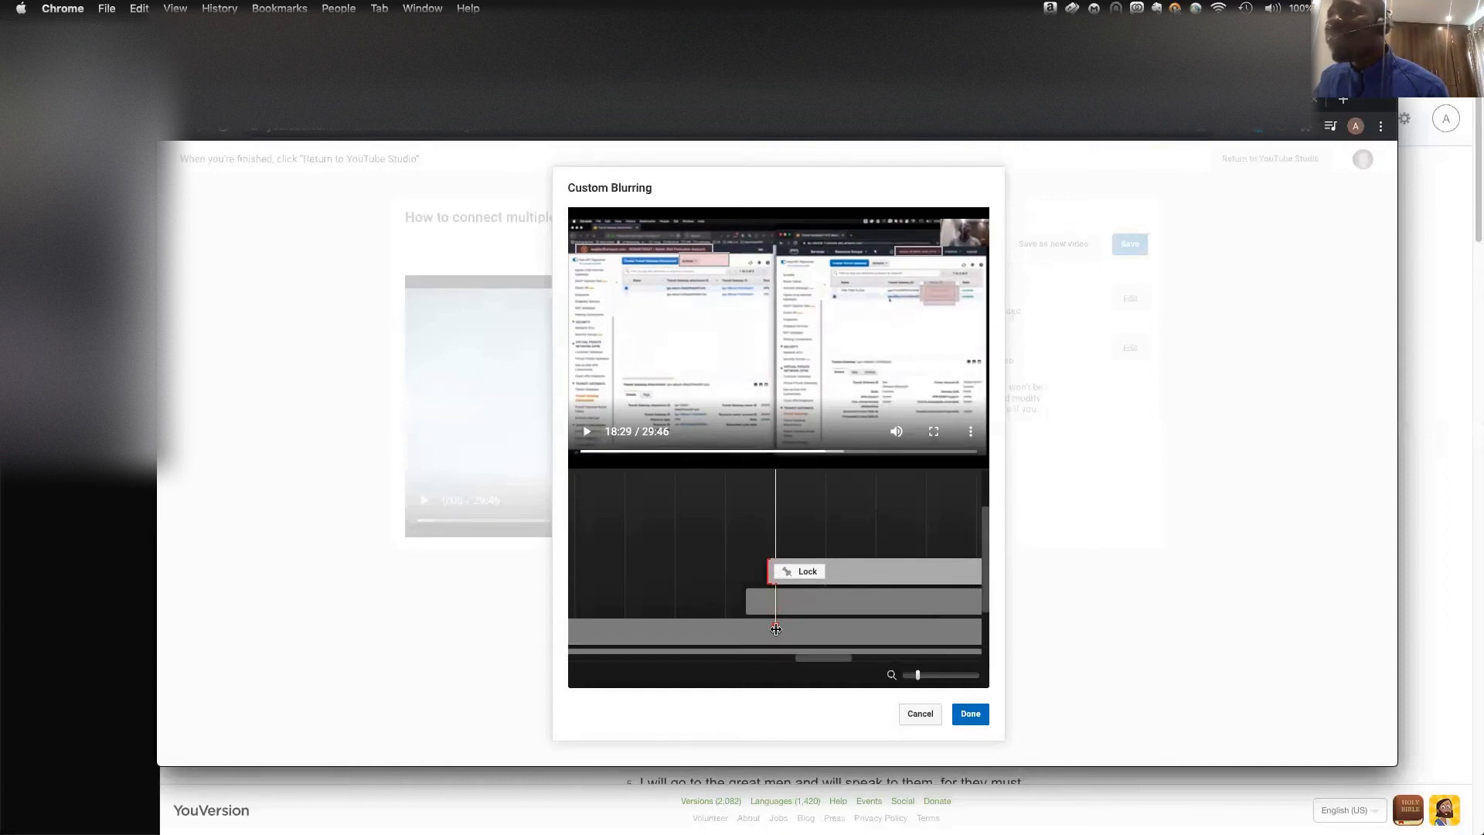
{"action": "left_click_drag", "start_coordinate": [773, 629], "coordinate": [773, 629]}
{"action": "left_click_drag", "start_coordinate": [937, 294], "coordinate": [969, 393]}
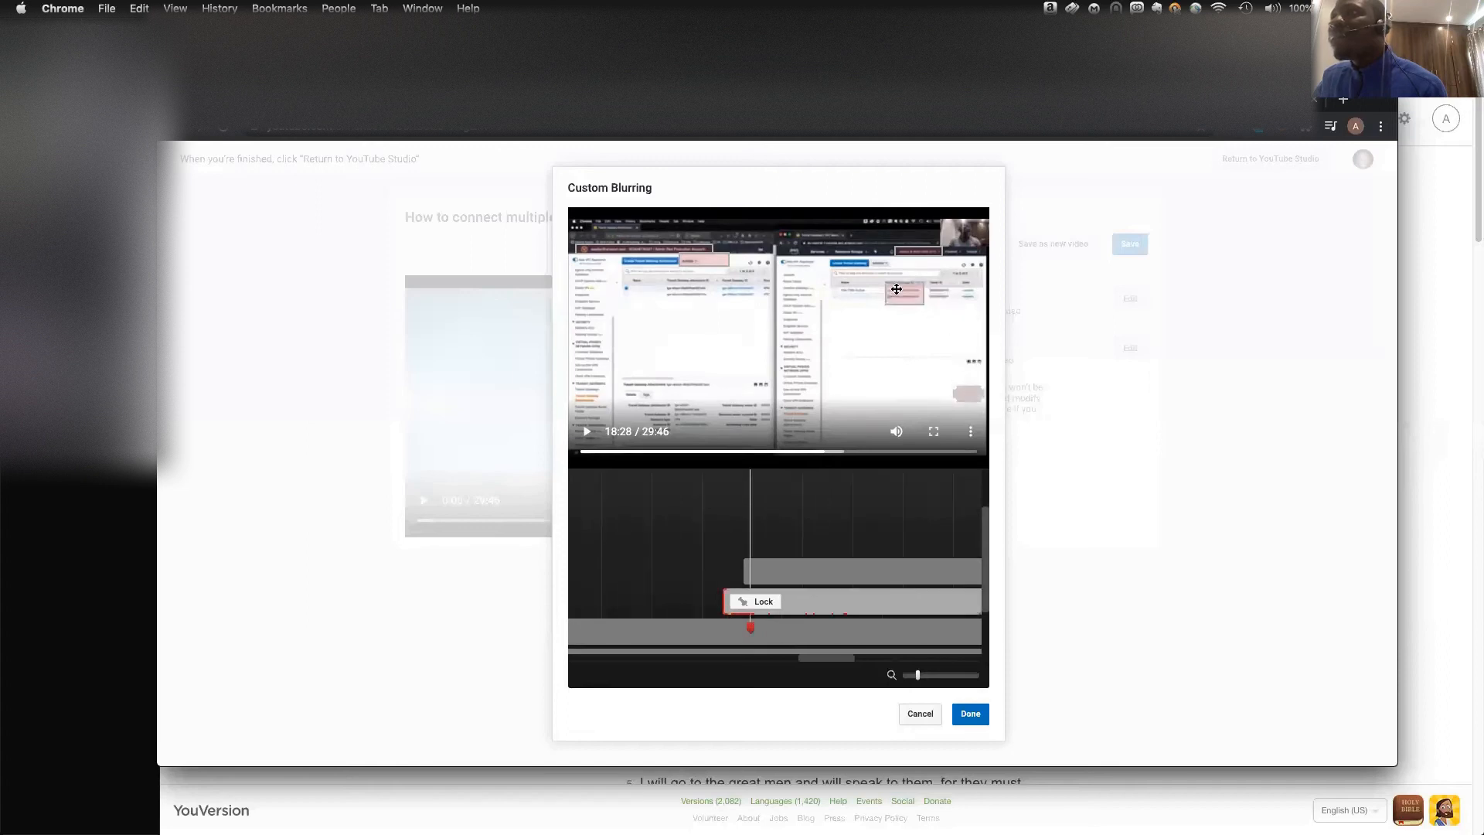
{"action": "left_click_drag", "start_coordinate": [901, 291], "coordinate": [938, 291]}
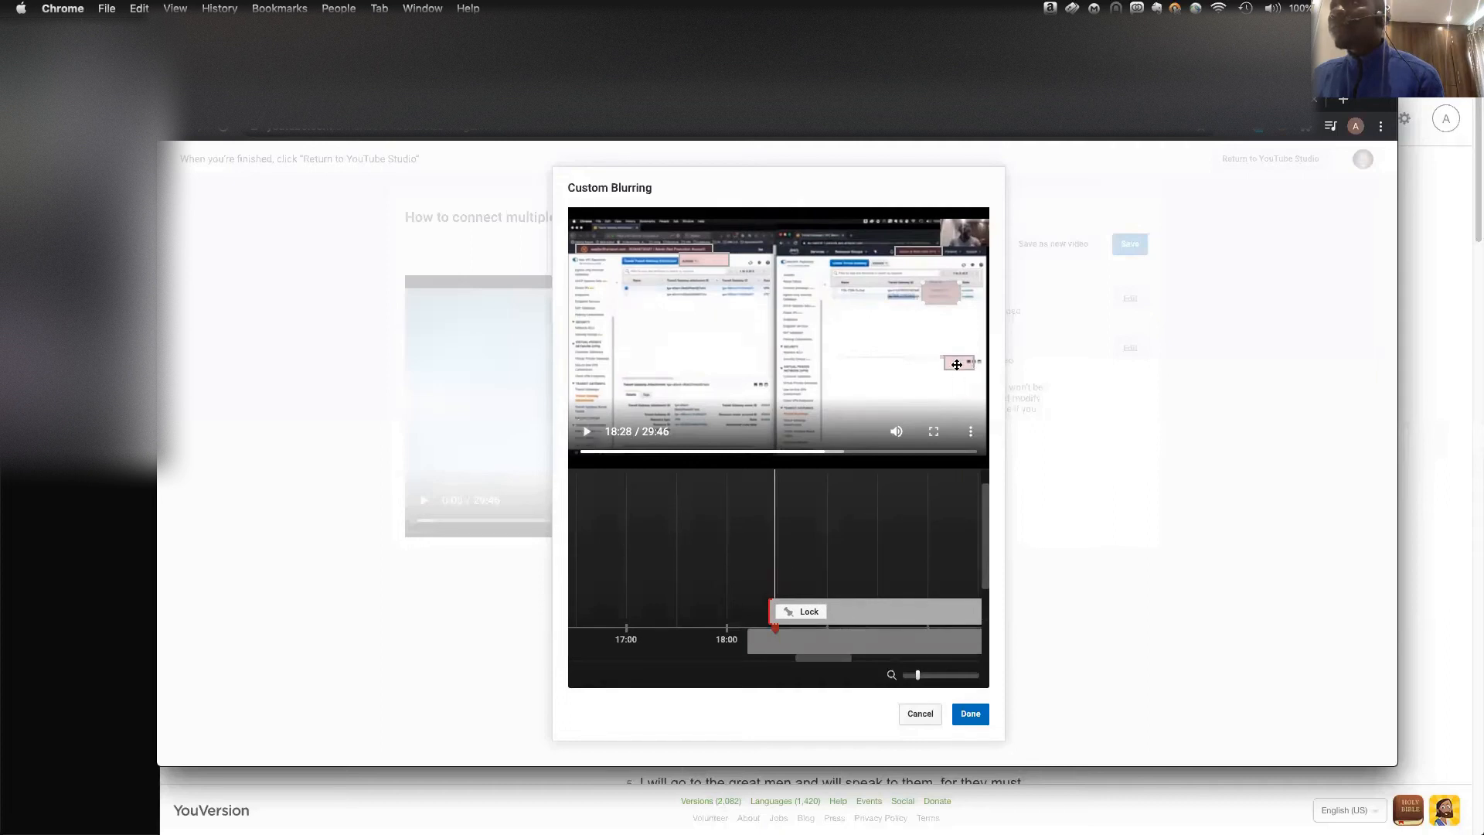
Advance playback to 18:29 and move the stray blur from the right table onto the ID in the details area below.
{"action": "left_click", "coordinate": [586, 435]}
{"action": "left_click", "coordinate": [587, 436]}
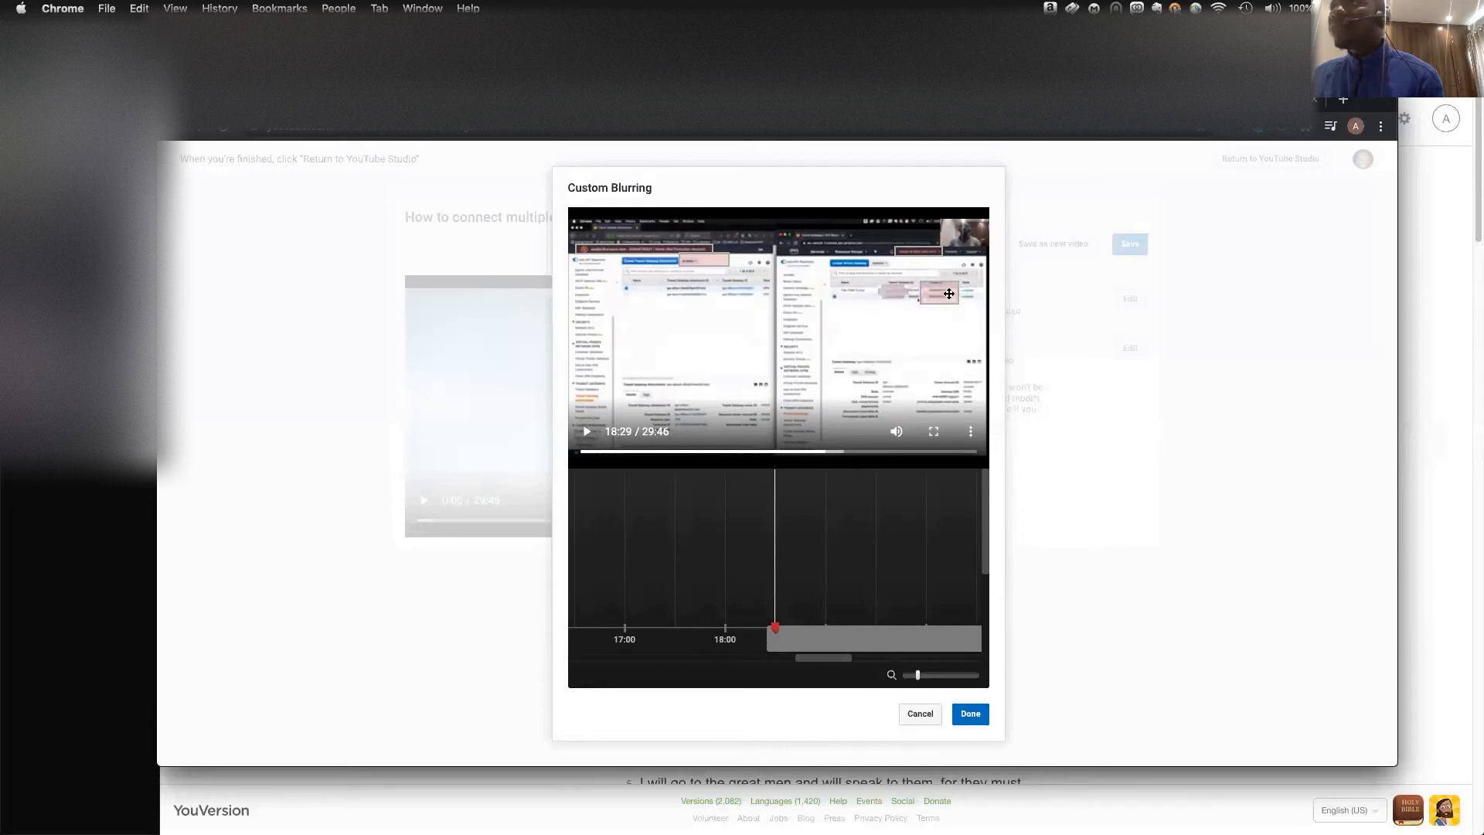
{"action": "left_click_drag", "start_coordinate": [893, 294], "coordinate": [971, 382]}
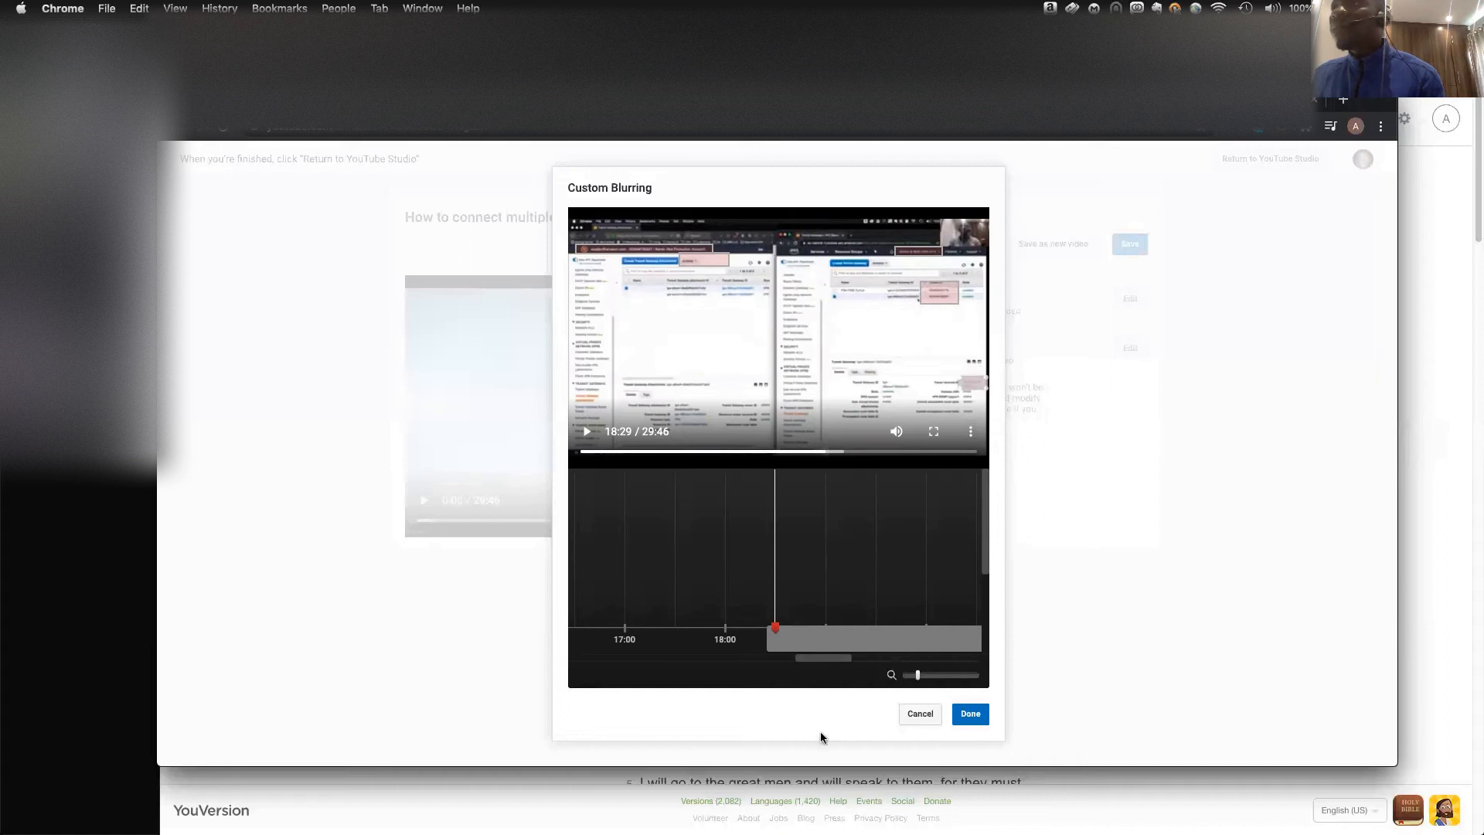
{"action": "left_click_drag", "start_coordinate": [987, 568], "coordinate": [988, 604]}
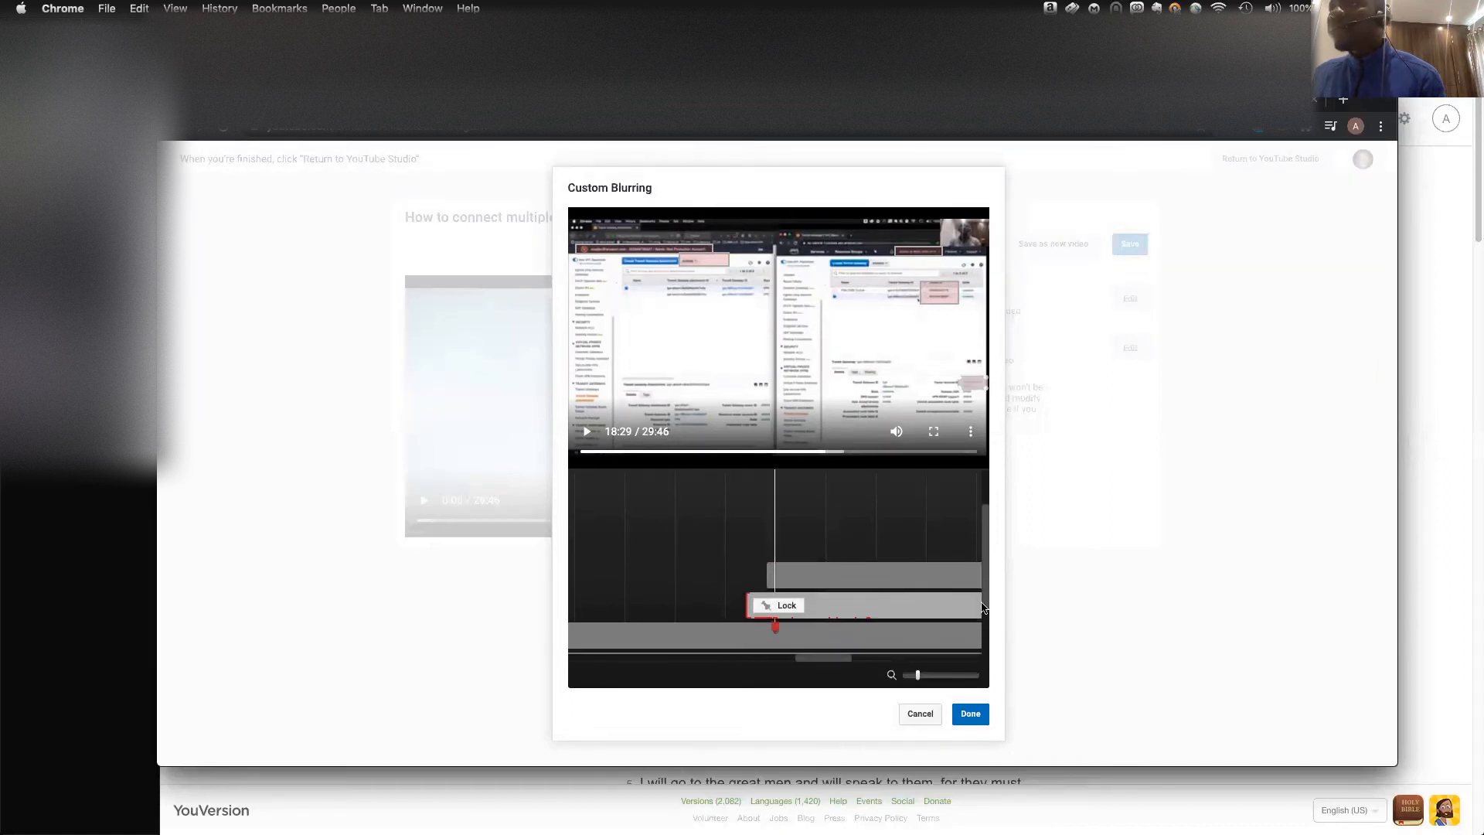
Advance in short bursts from 18:29 to 18:30, moving the lower blur back onto the ID in the right window's details area.
{"action": "left_click", "coordinate": [591, 435]}
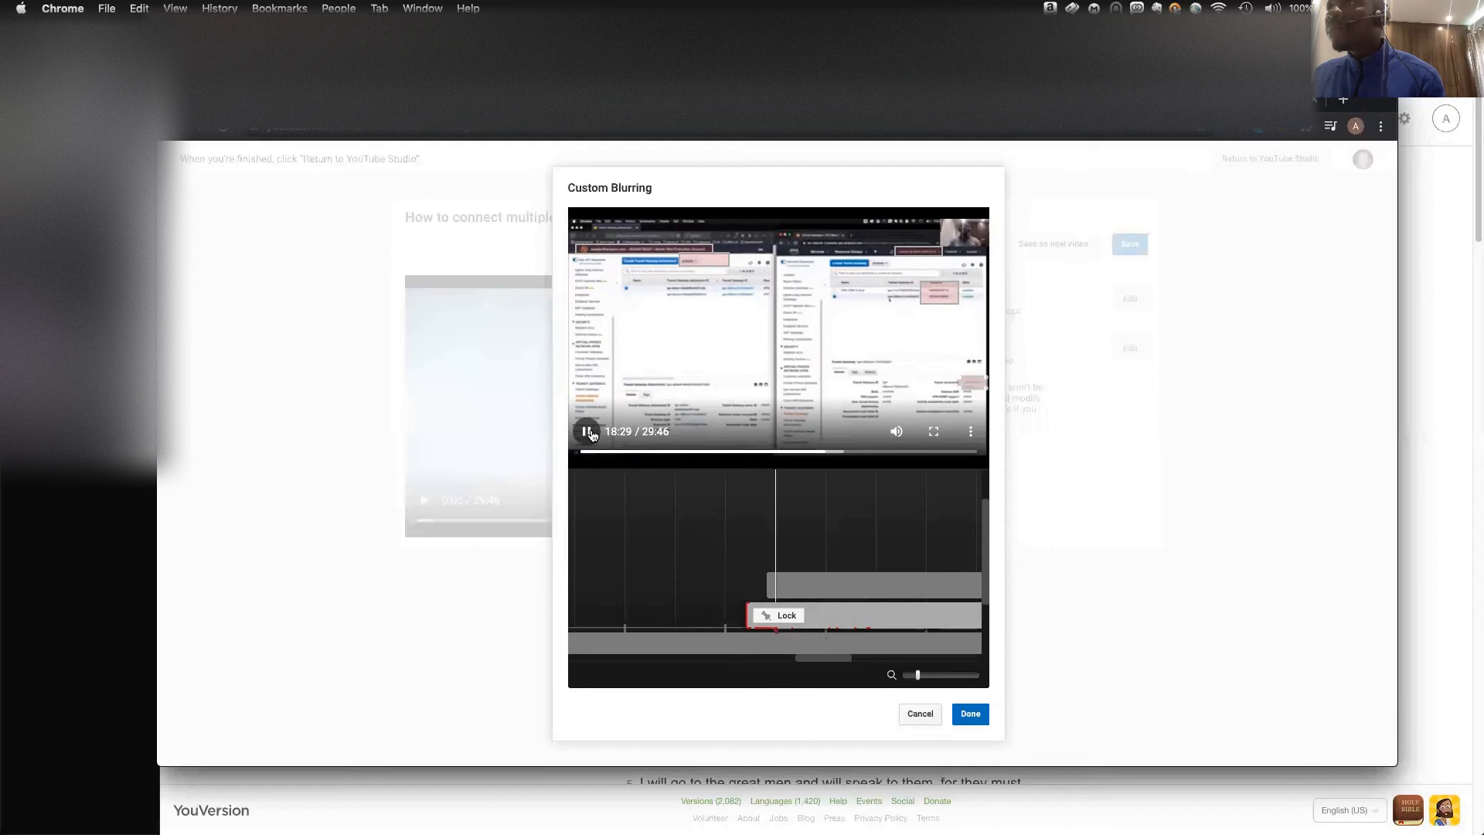
{"action": "left_click", "coordinate": [591, 435]}
{"action": "left_click_drag", "start_coordinate": [961, 344], "coordinate": [971, 382]}
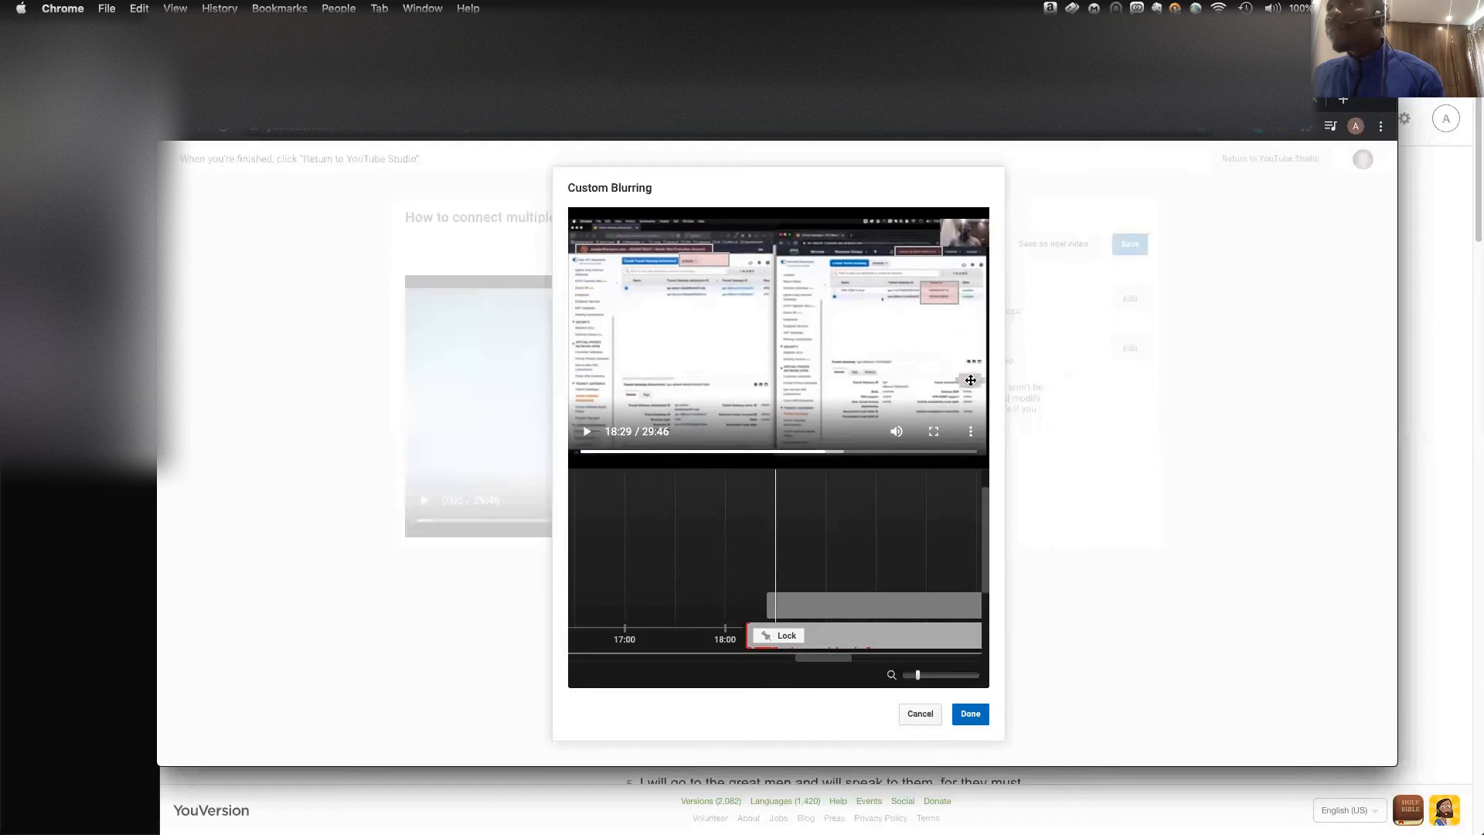
{"action": "left_click", "coordinate": [587, 434]}
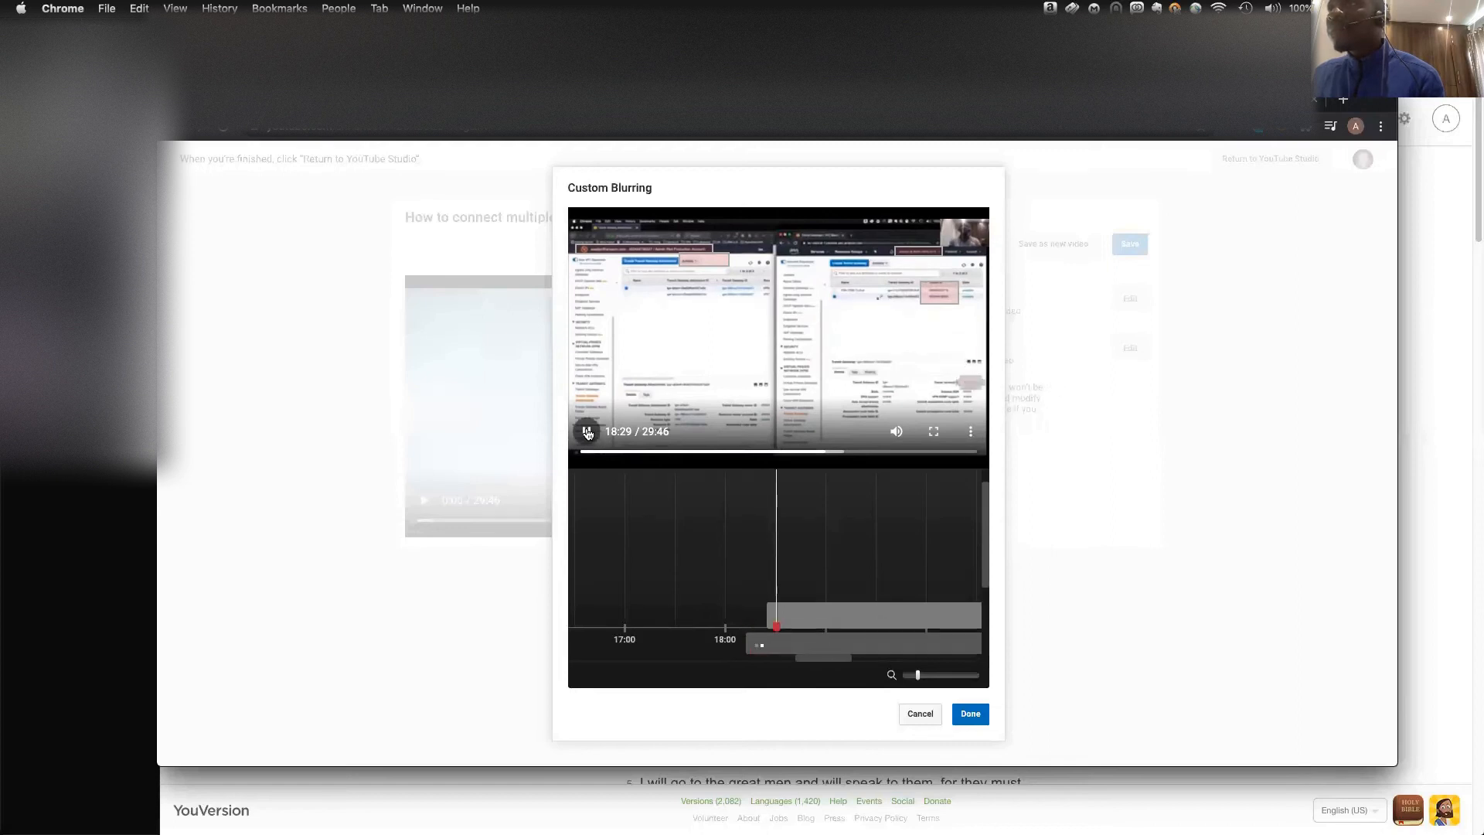
{"action": "left_click", "coordinate": [587, 434]}
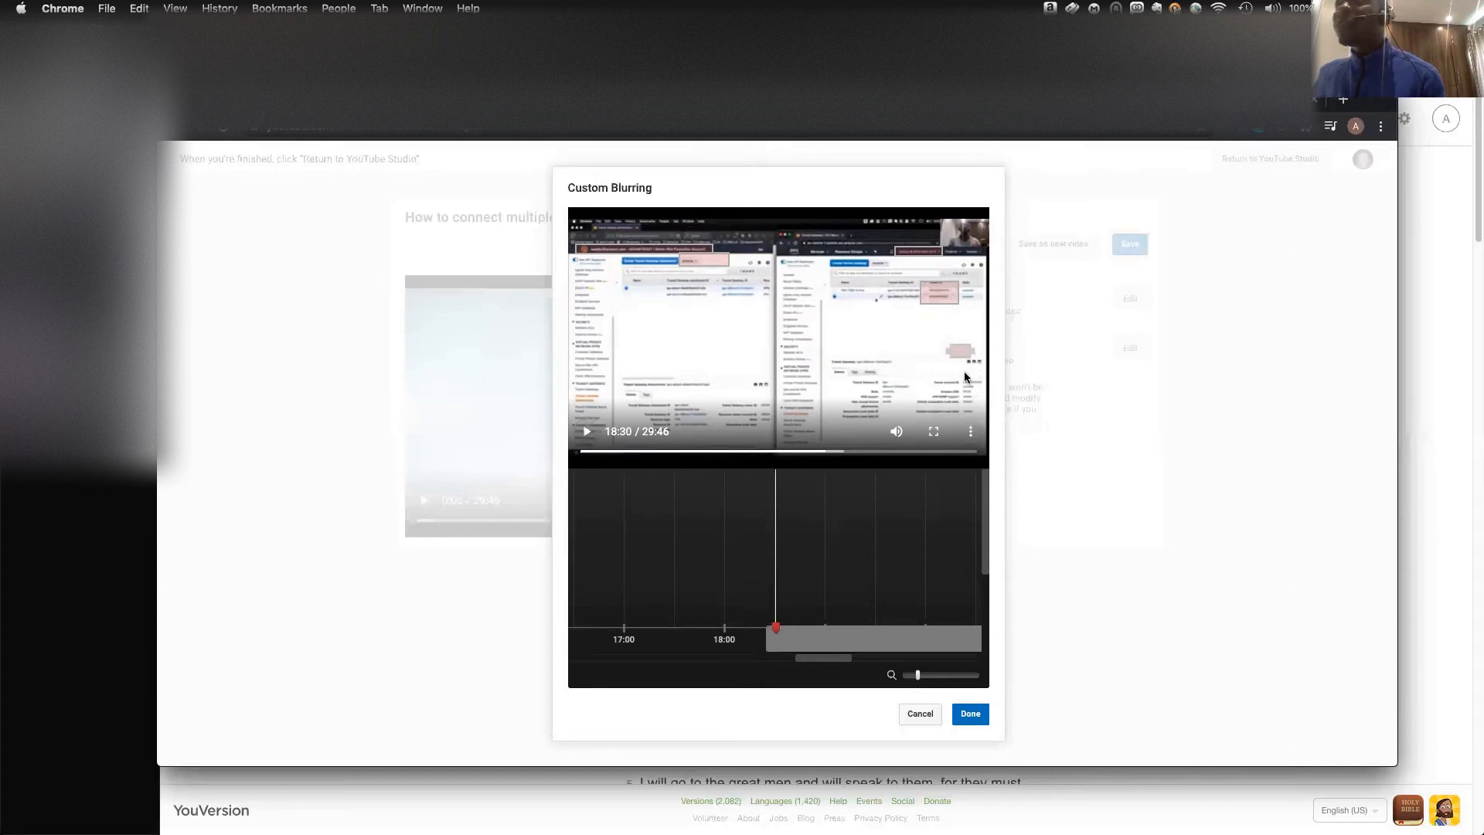
{"action": "left_click_drag", "start_coordinate": [960, 347], "coordinate": [971, 383]}
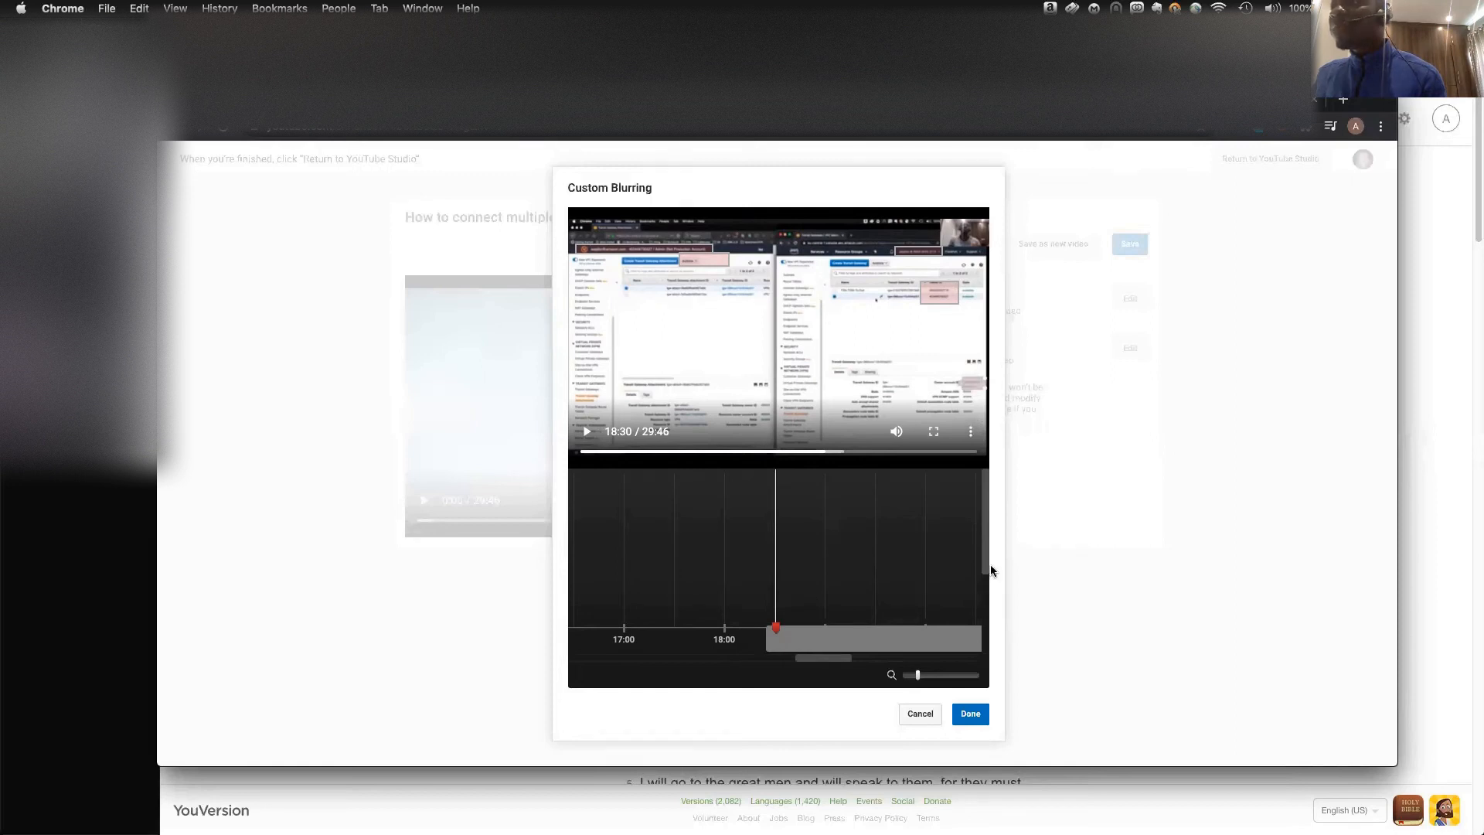
Zoom in on the timeline and realign the lower blur over the details area's ID at 18:29 and 18:30.
{"action": "left_click", "coordinate": [586, 432]}
{"action": "left_click", "coordinate": [587, 432]}
{"action": "left_click_drag", "start_coordinate": [982, 540], "coordinate": [992, 608]}
{"action": "left_click", "coordinate": [935, 675]}
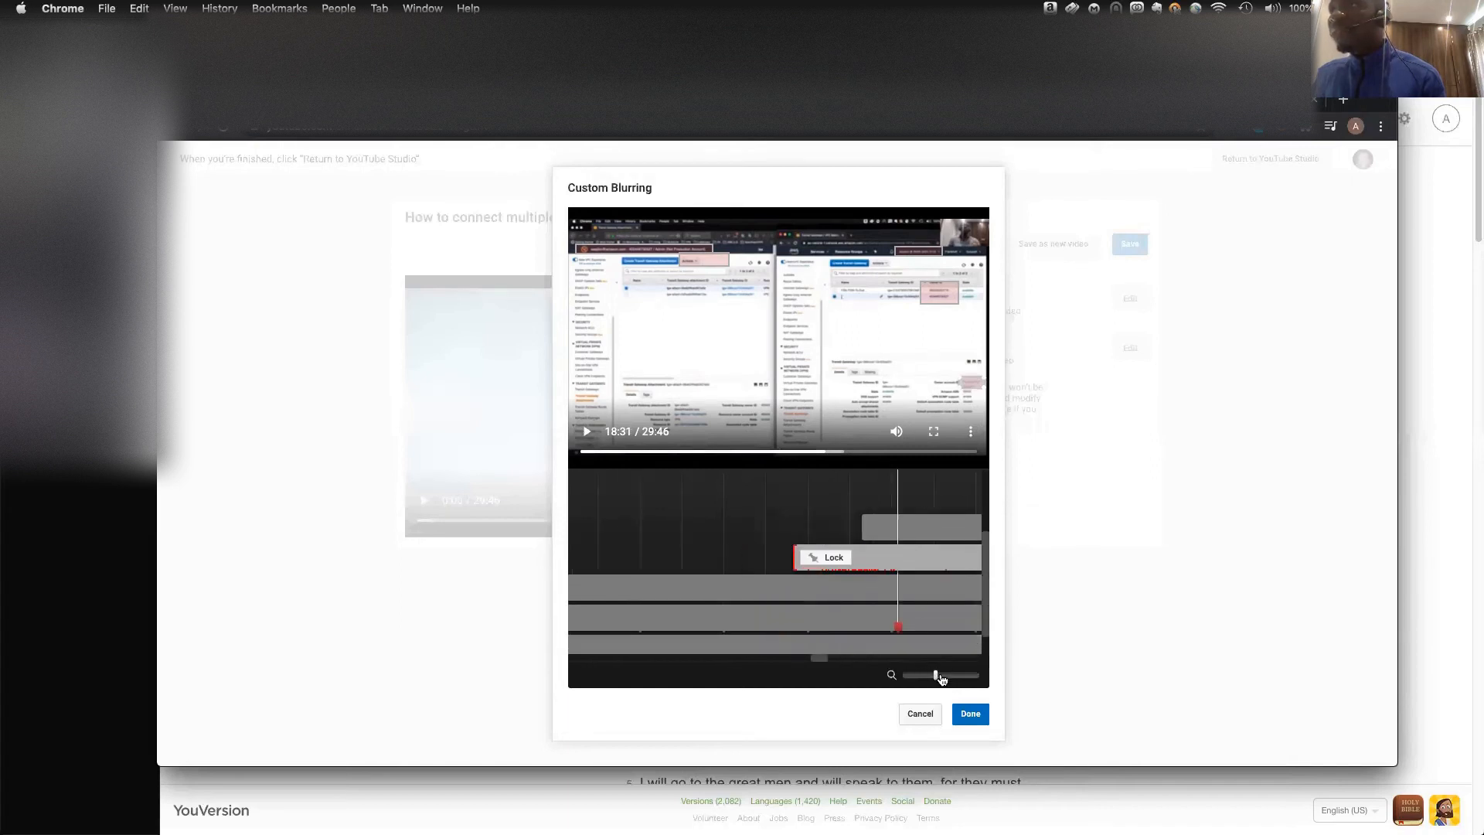
{"action": "left_click", "coordinate": [946, 677]}
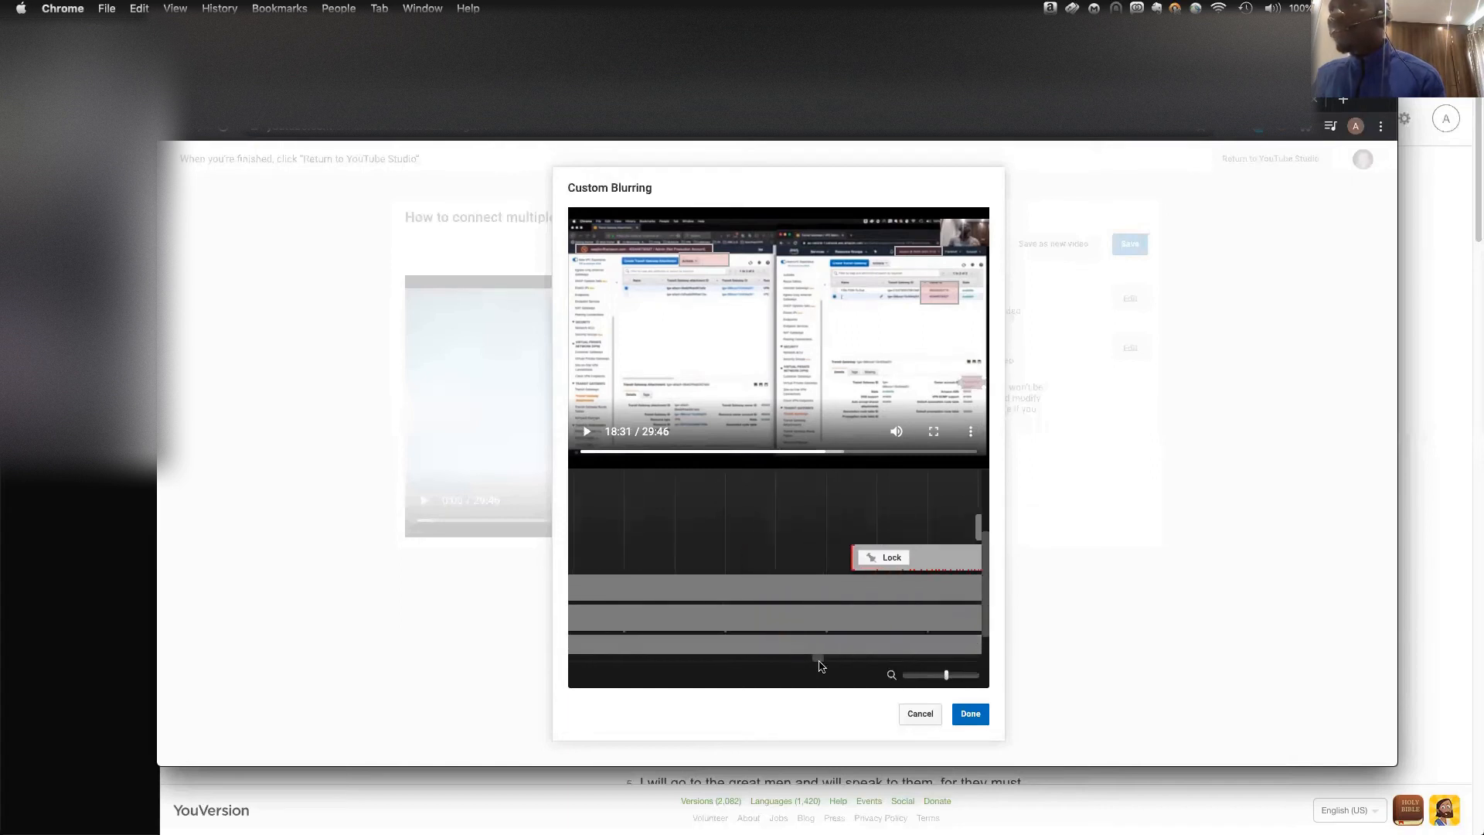
{"action": "scroll", "coordinate": [822, 662], "scroll_direction": "right", "scroll_amount": 10}
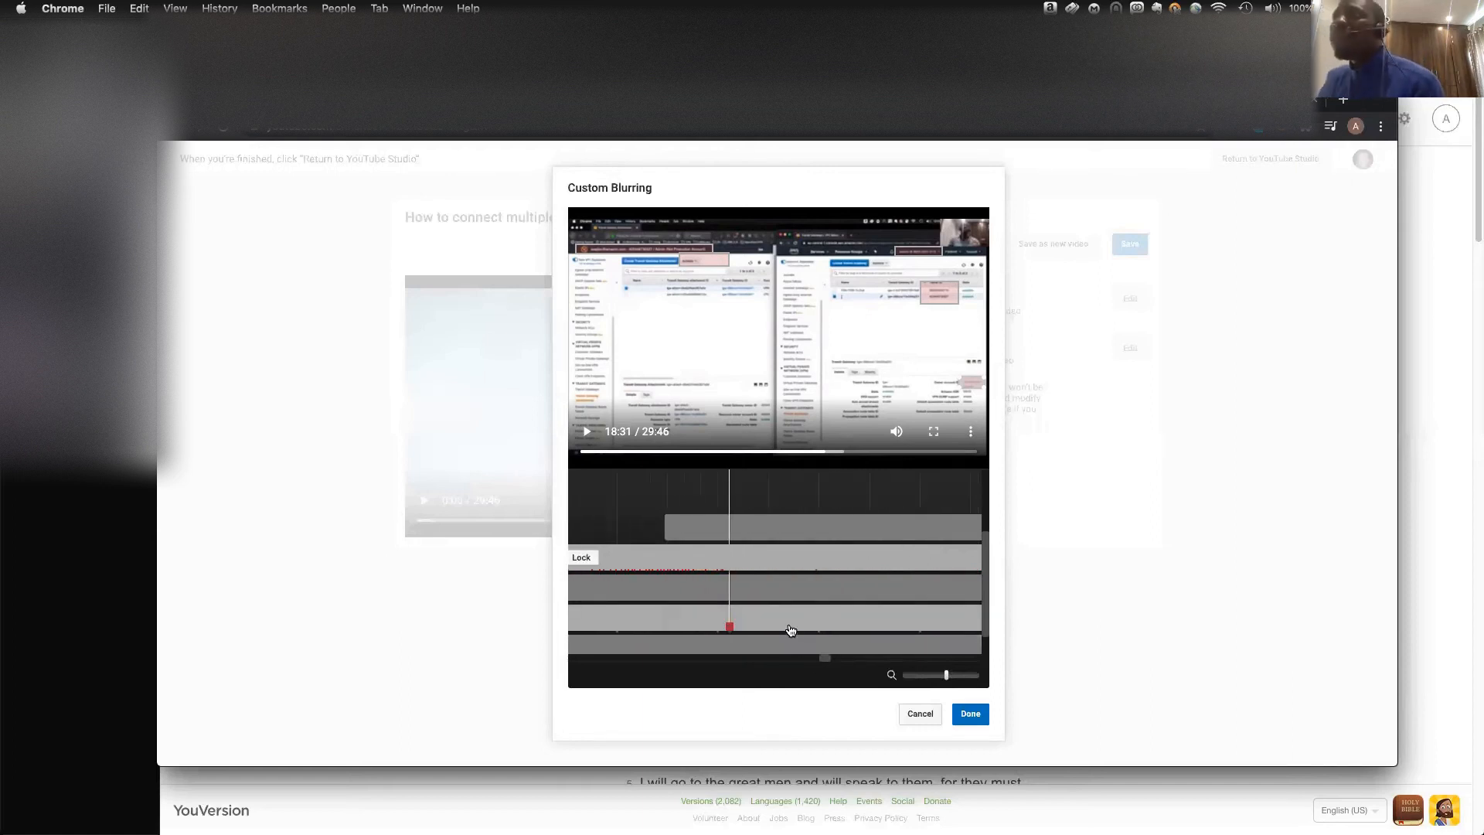
{"action": "mouse_move", "coordinate": [729, 632]}
{"action": "left_mouse_down"}
{"action": "mouse_move", "coordinate": [703, 628]}
{"action": "mouse_move", "coordinate": [715, 629]}
{"action": "left_mouse_up"}
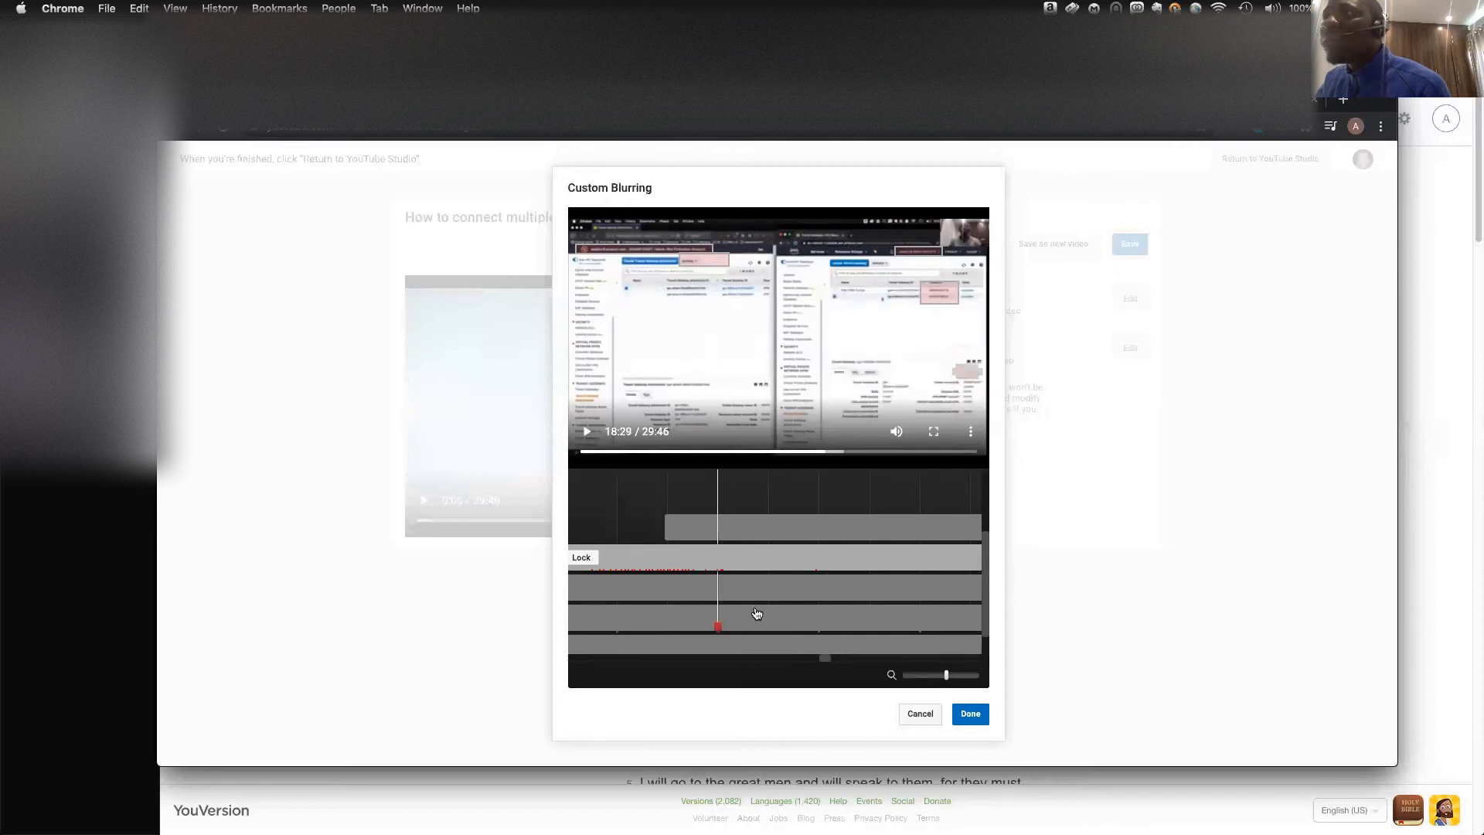
{"action": "left_click_drag", "start_coordinate": [967, 371], "coordinate": [971, 382]}
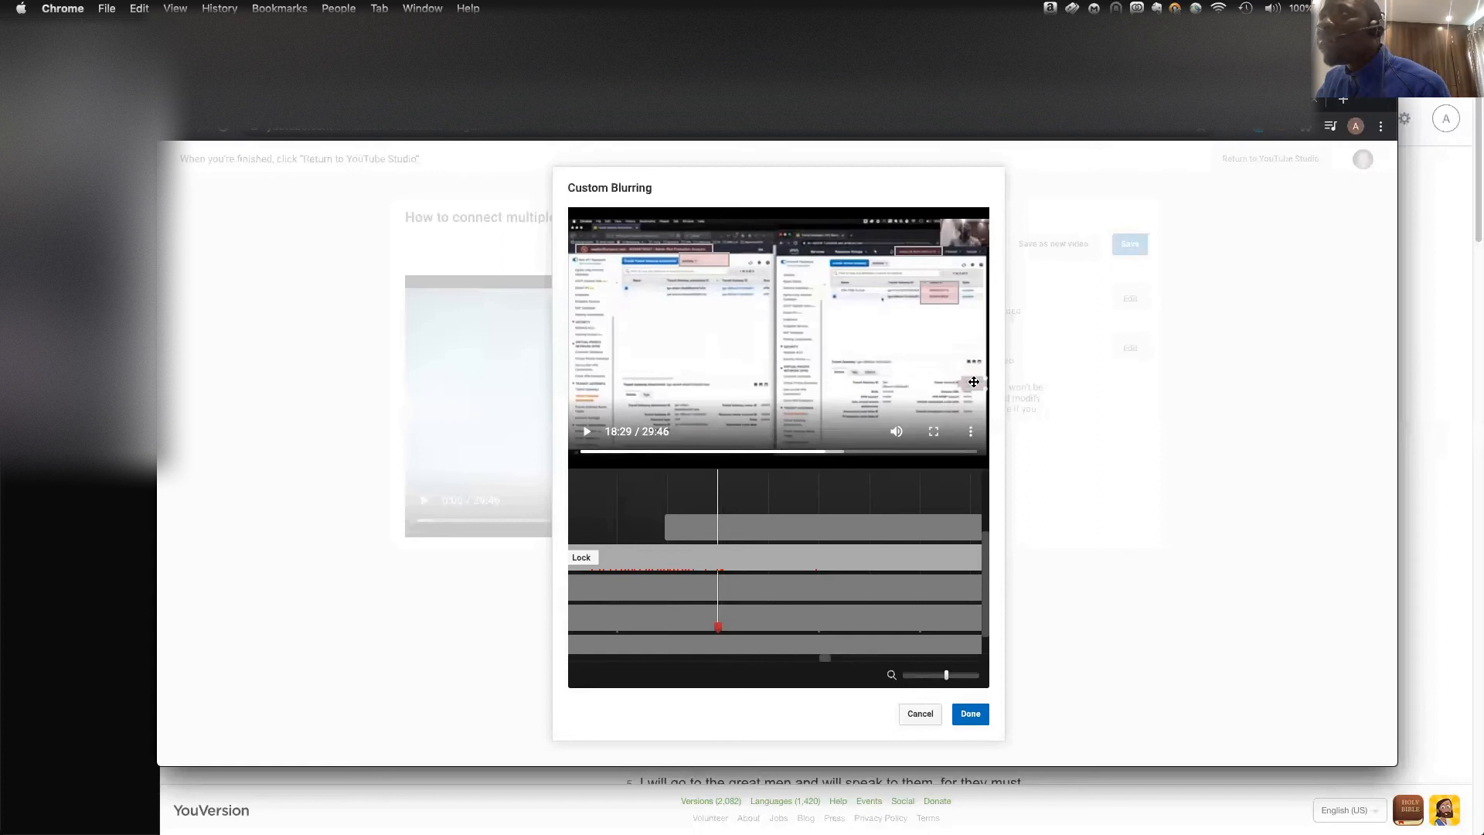
{"action": "left_click", "coordinate": [717, 624]}
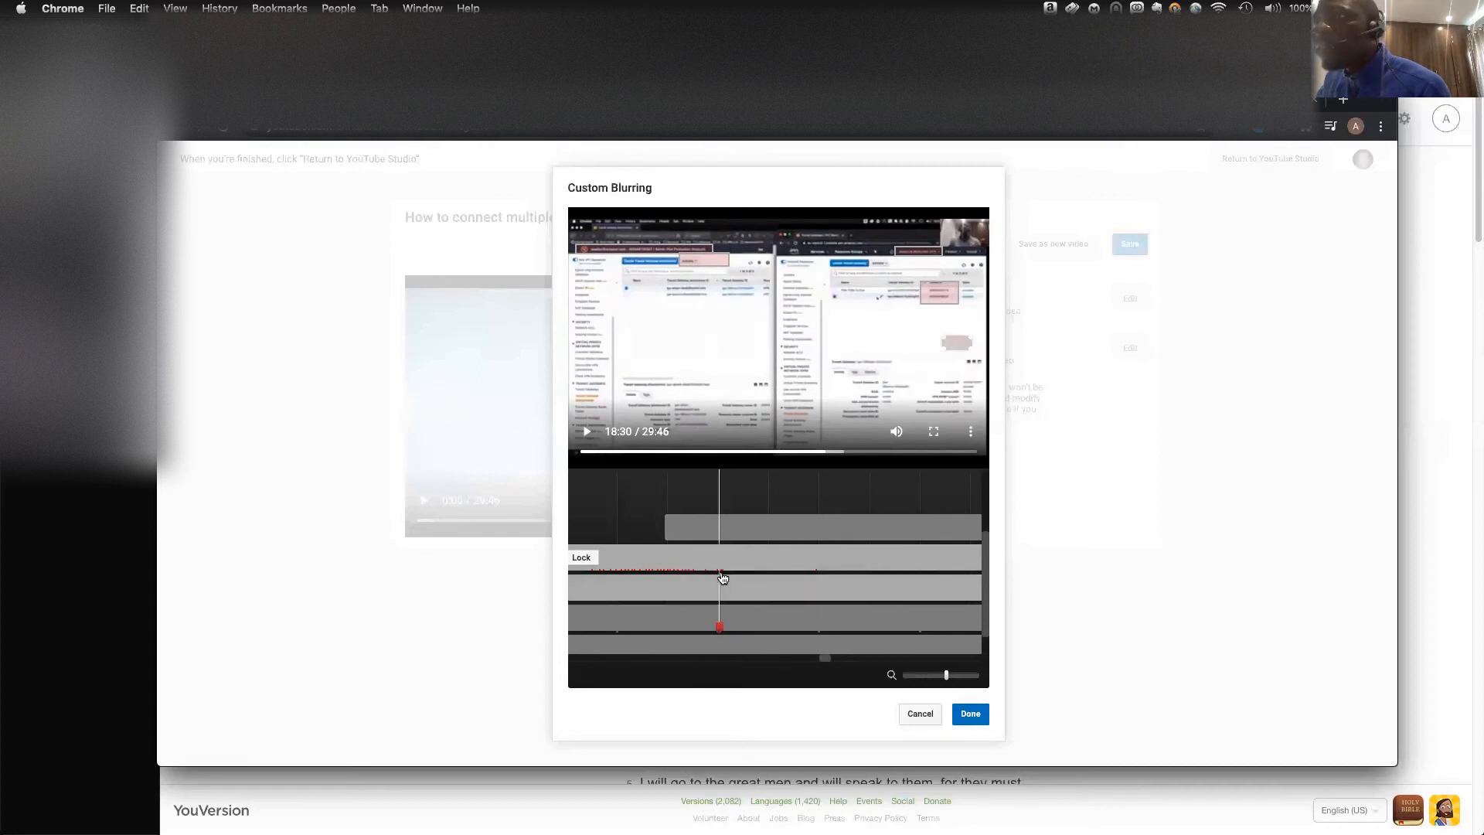
{"action": "left_click_drag", "start_coordinate": [959, 343], "coordinate": [972, 380]}
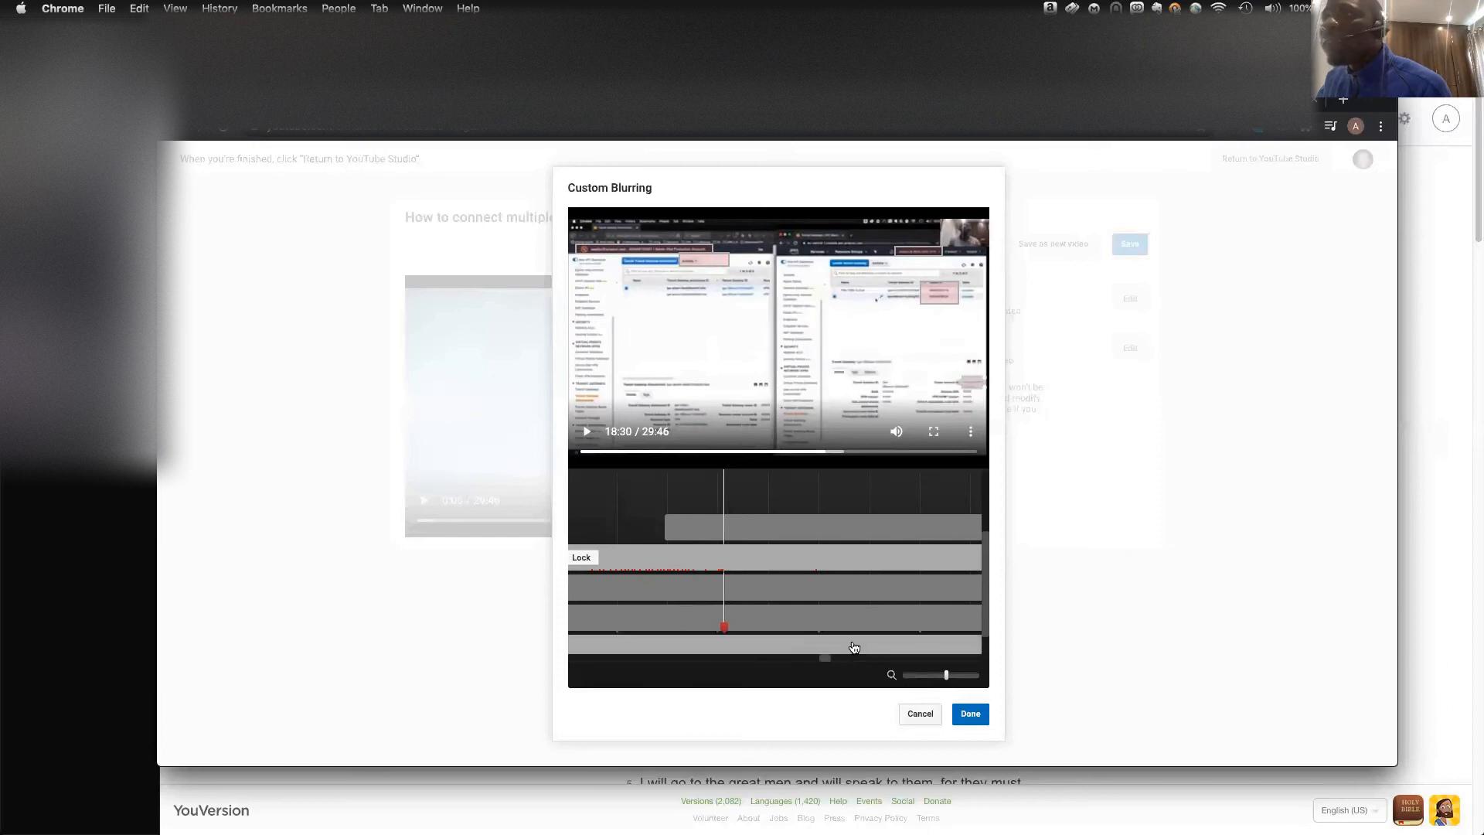
Rewind and replay the video through to 18:32 to check that the blurs stay over the right window's IDs.
{"action": "left_click_drag", "start_coordinate": [732, 631], "coordinate": [582, 627]}
{"action": "left_click", "coordinate": [587, 432]}
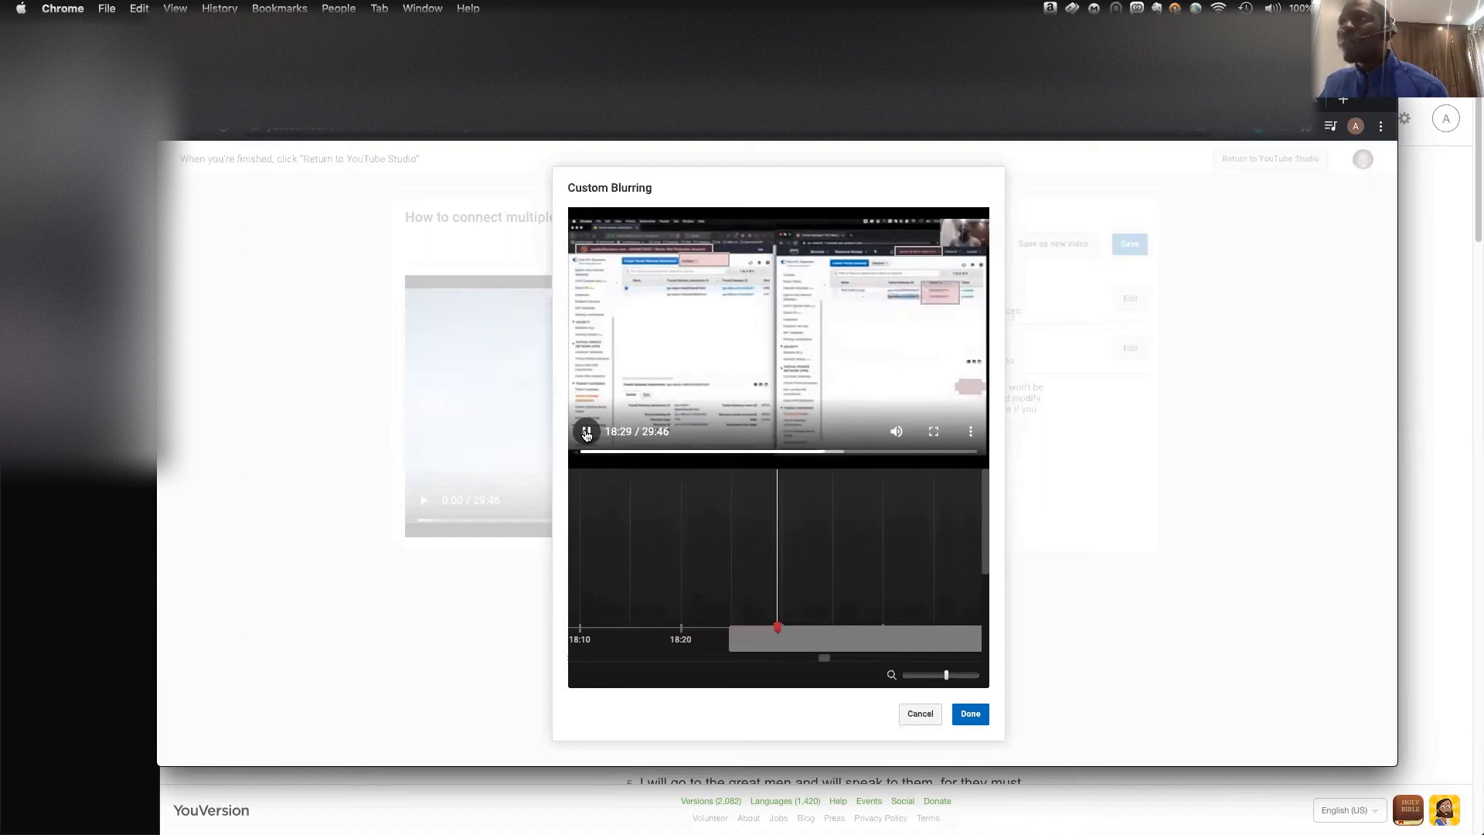
{"action": "left_click", "coordinate": [587, 433]}
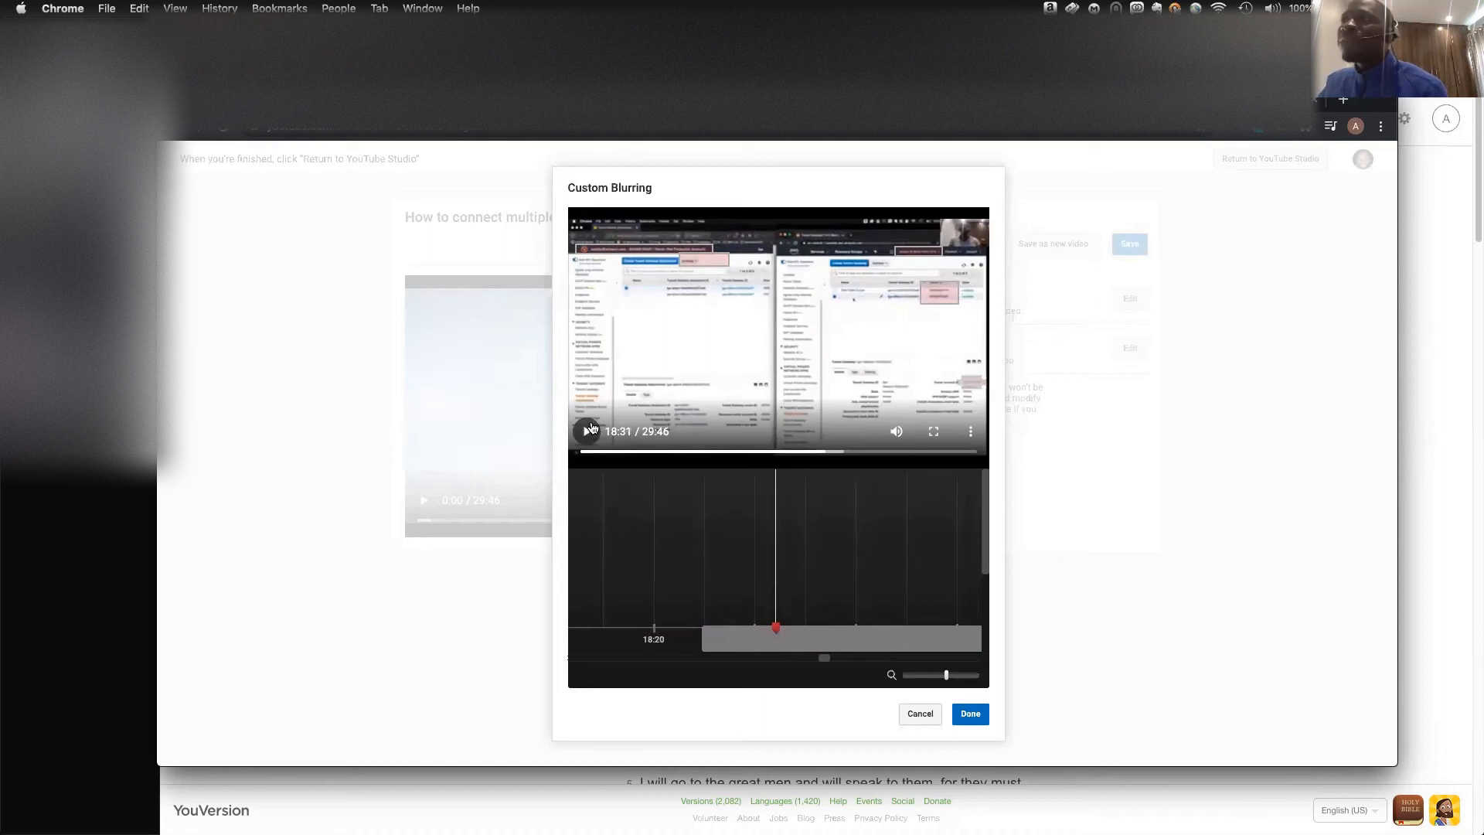
{"action": "left_click_drag", "start_coordinate": [987, 571], "coordinate": [987, 612]}
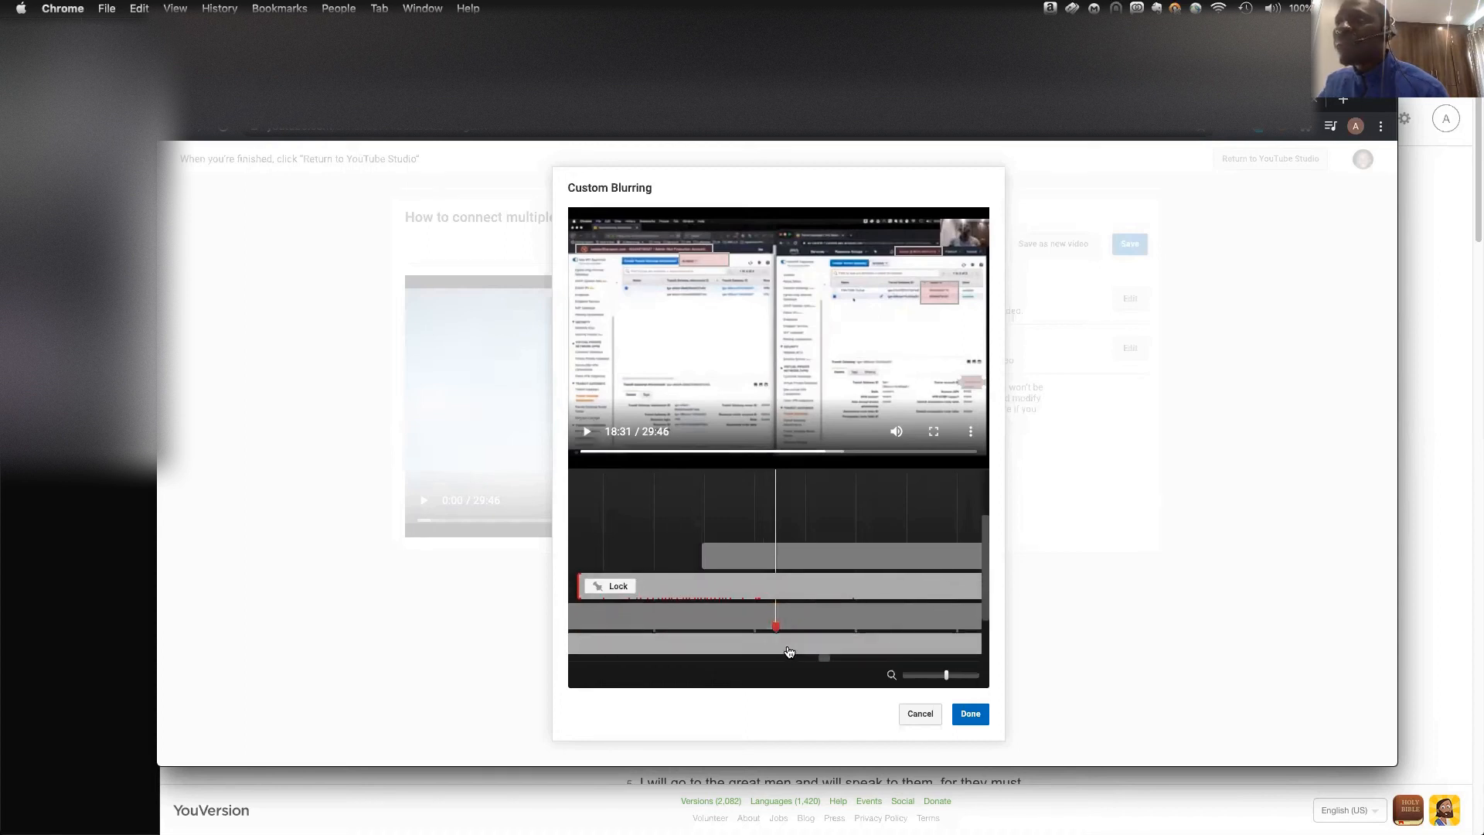
{"action": "left_click", "coordinate": [959, 678]}
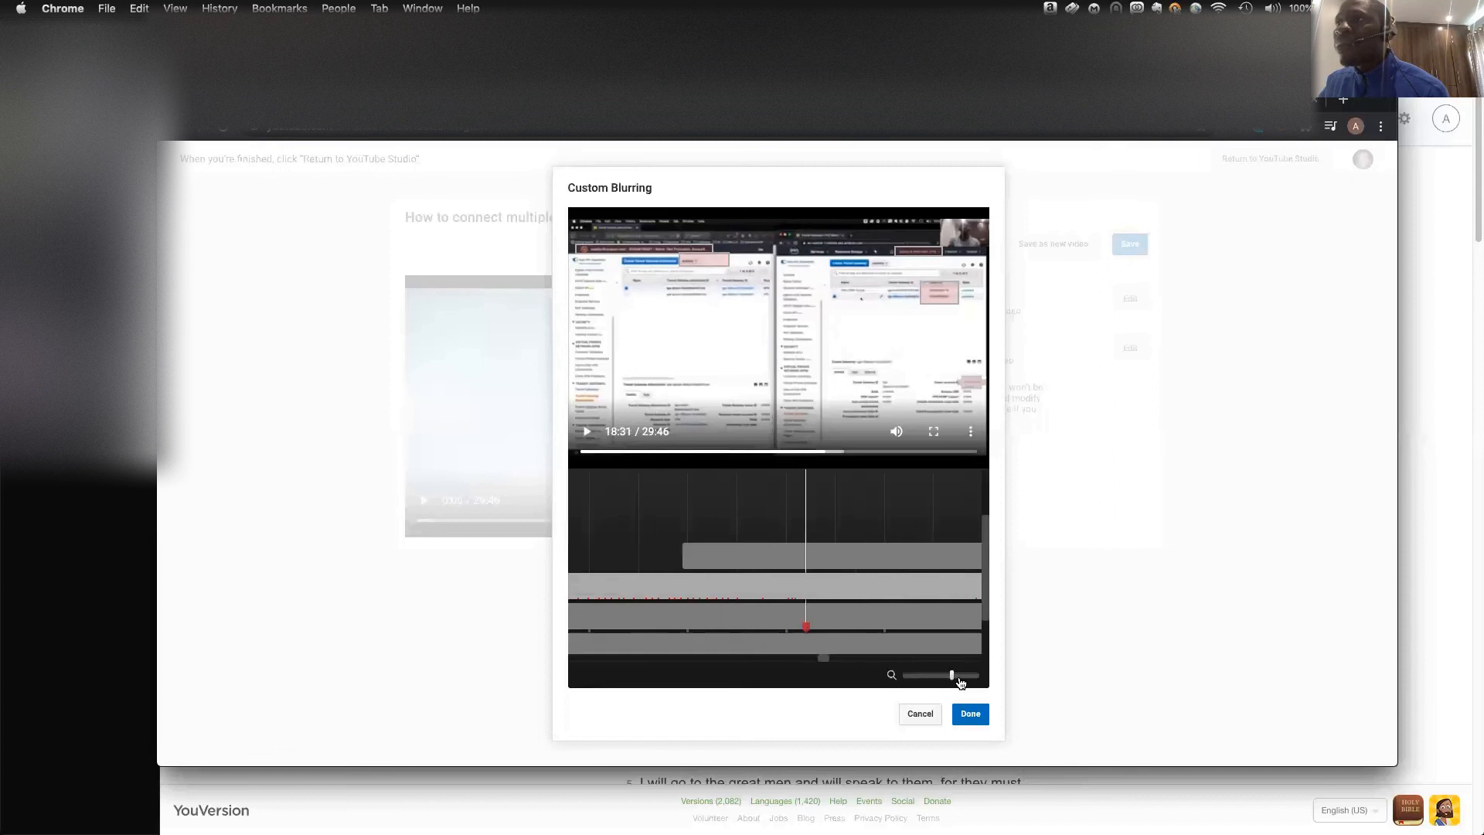
{"action": "left_click_drag", "start_coordinate": [809, 624], "coordinate": [819, 625]}
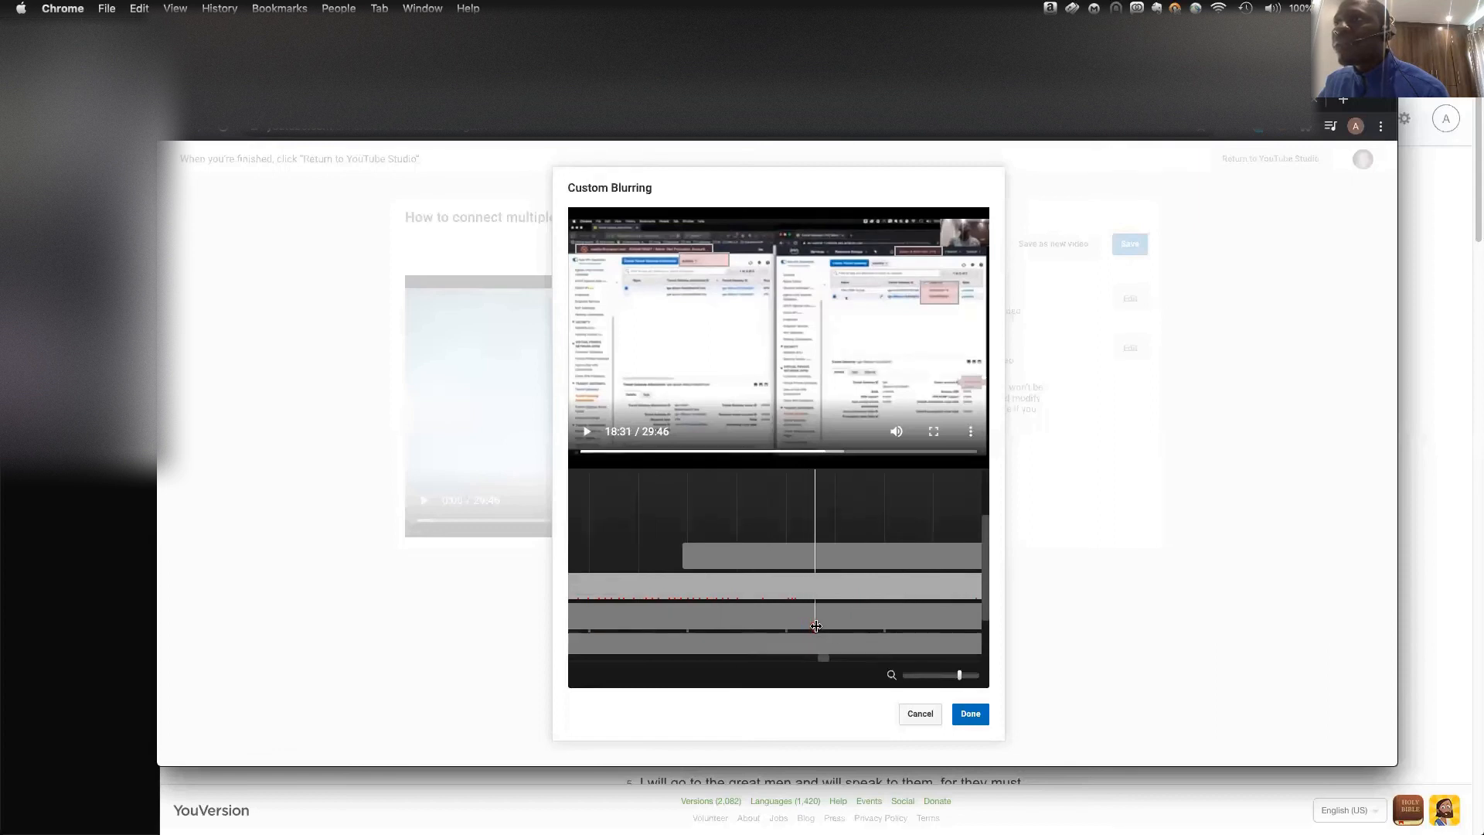
{"action": "left_click", "coordinate": [587, 432]}
{"action": "left_click", "coordinate": [587, 432]}
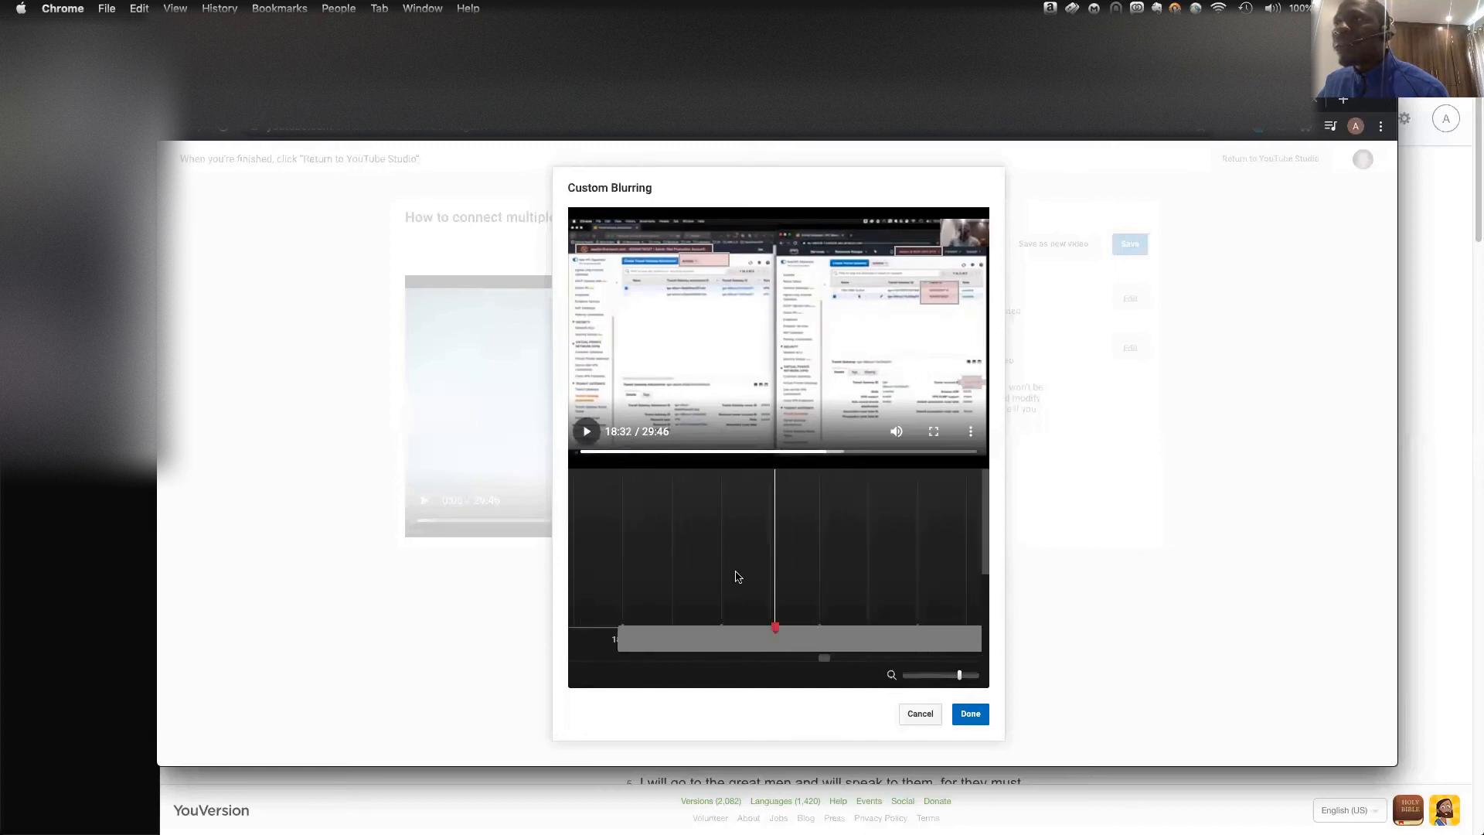
Return to 18:30 and reposition the lower blur over the details area's ID at two adjacent moments.
{"action": "left_click_drag", "start_coordinate": [774, 625], "coordinate": [701, 626]}
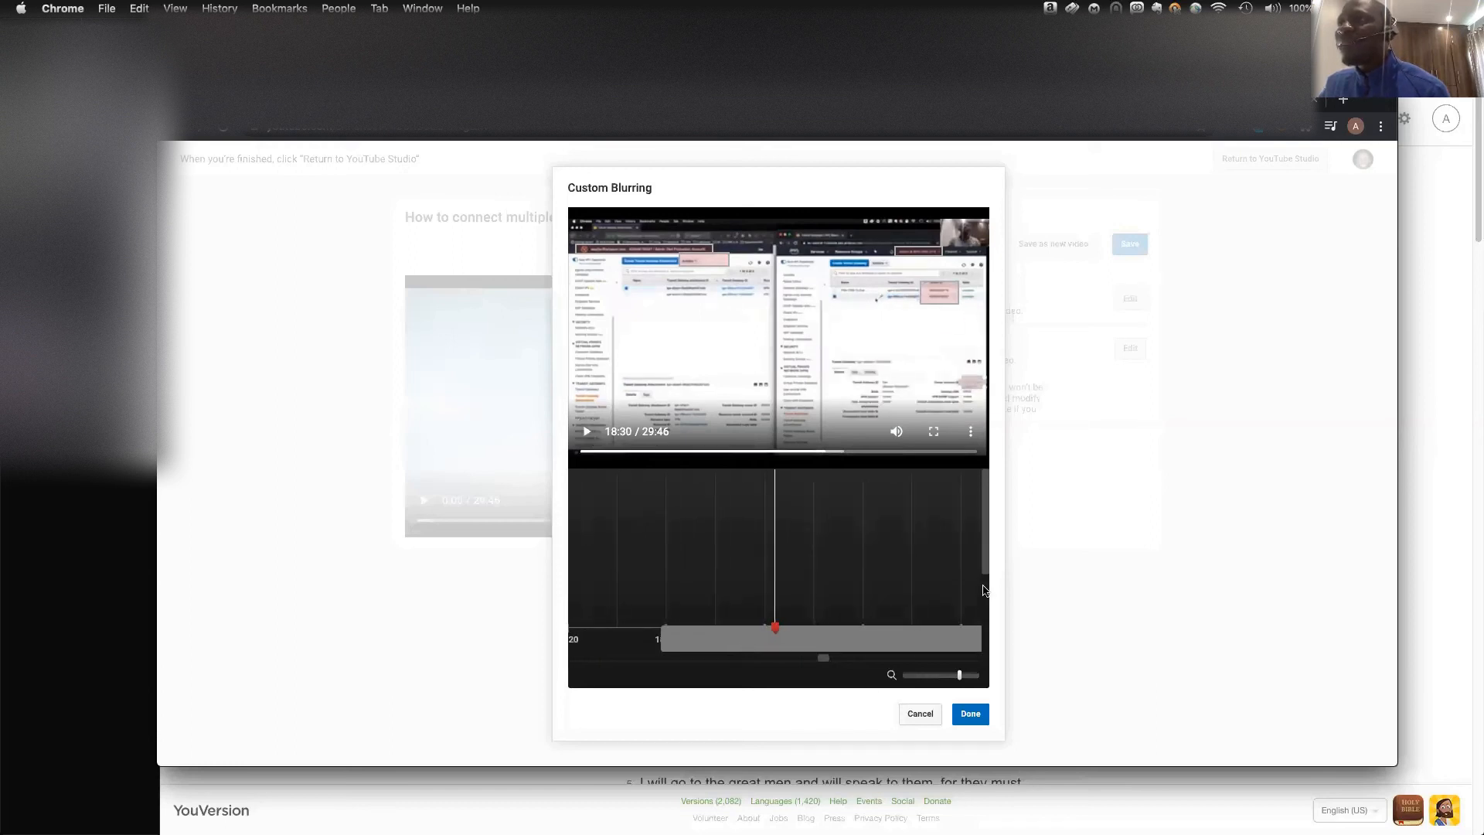
{"action": "left_click_drag", "start_coordinate": [985, 566], "coordinate": [987, 620]}
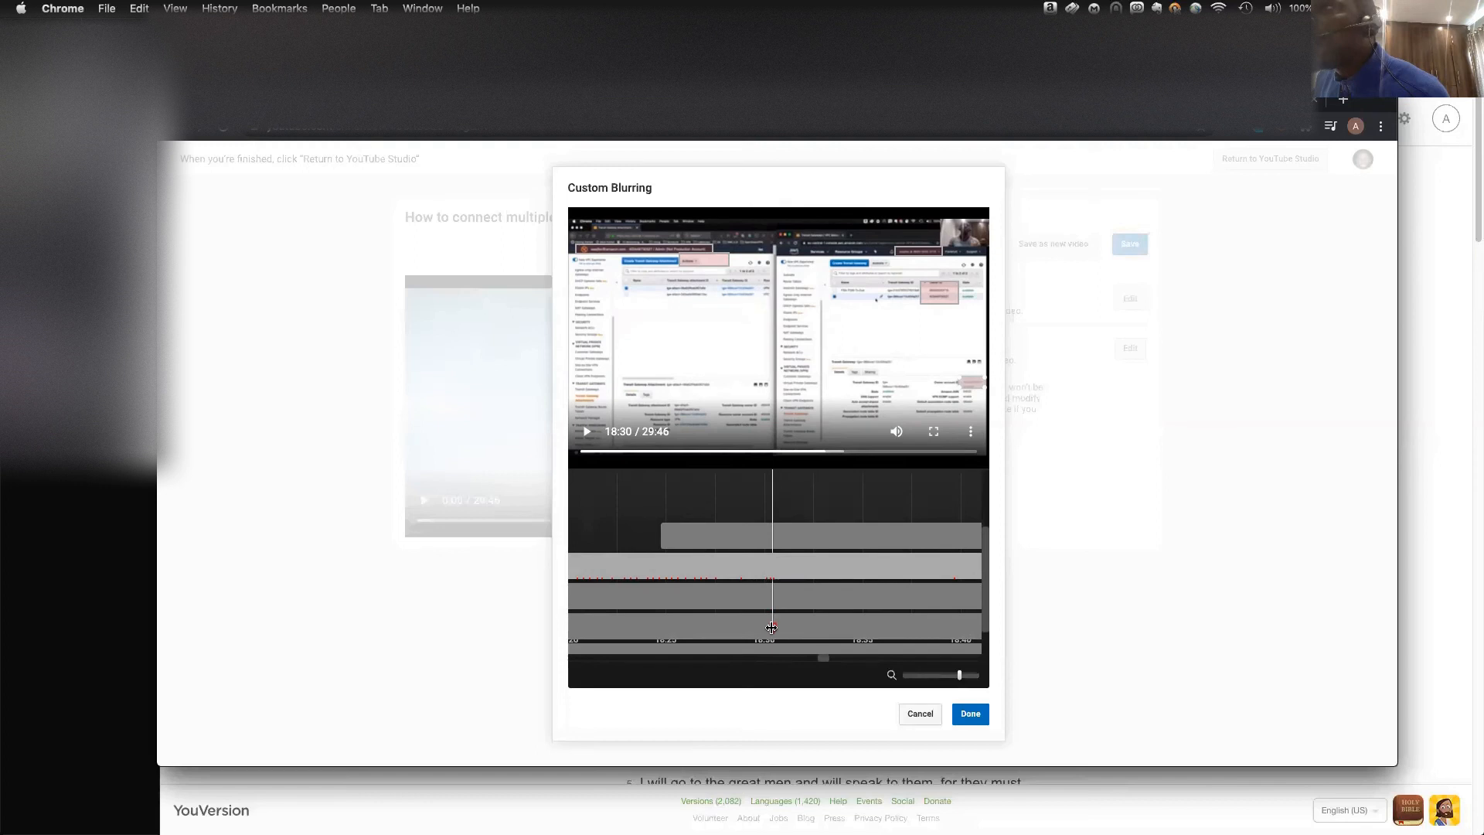
{"action": "left_click", "coordinate": [771, 628]}
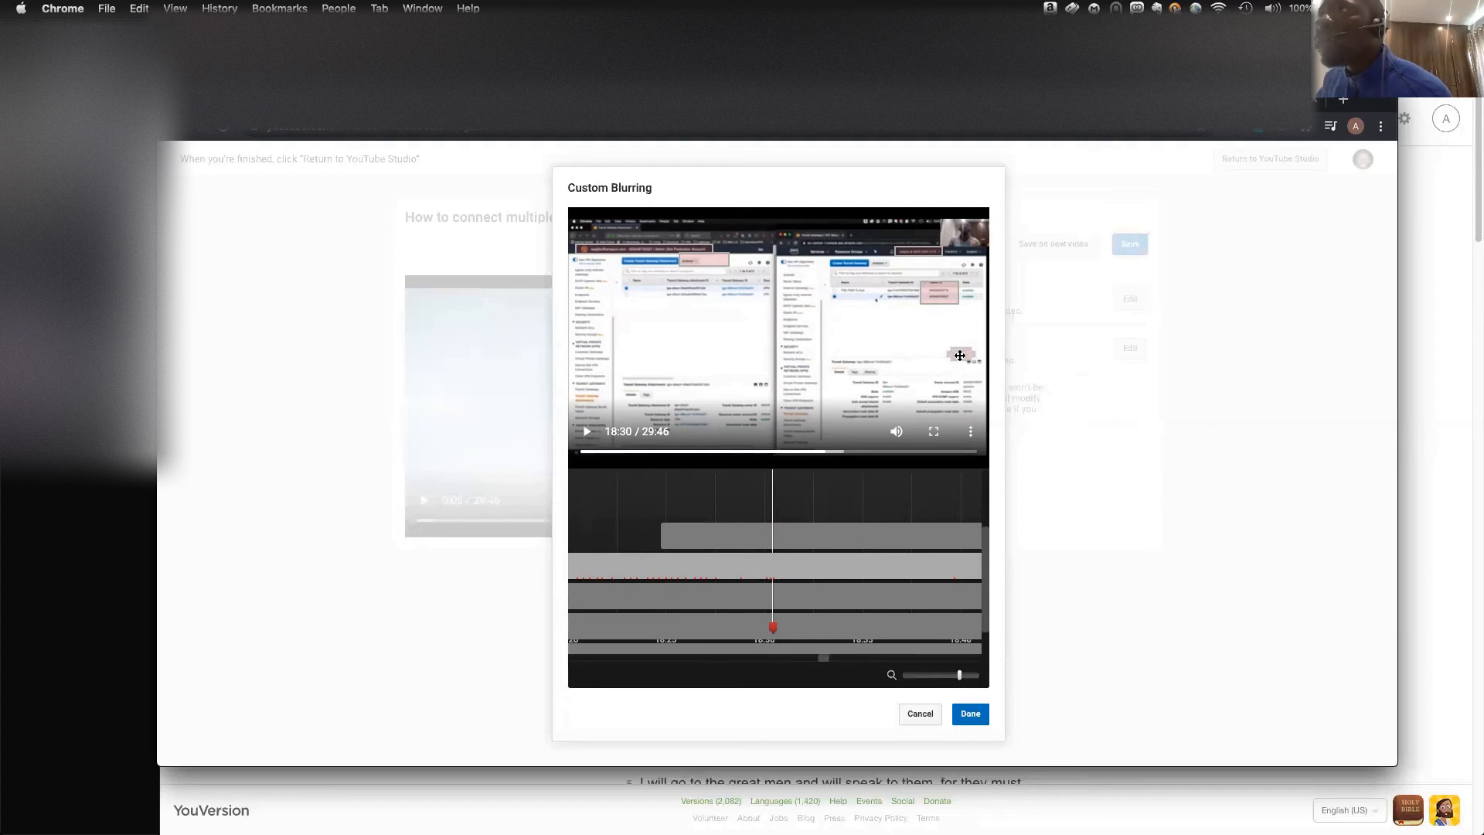
{"action": "left_click_drag", "start_coordinate": [960, 353], "coordinate": [970, 381]}
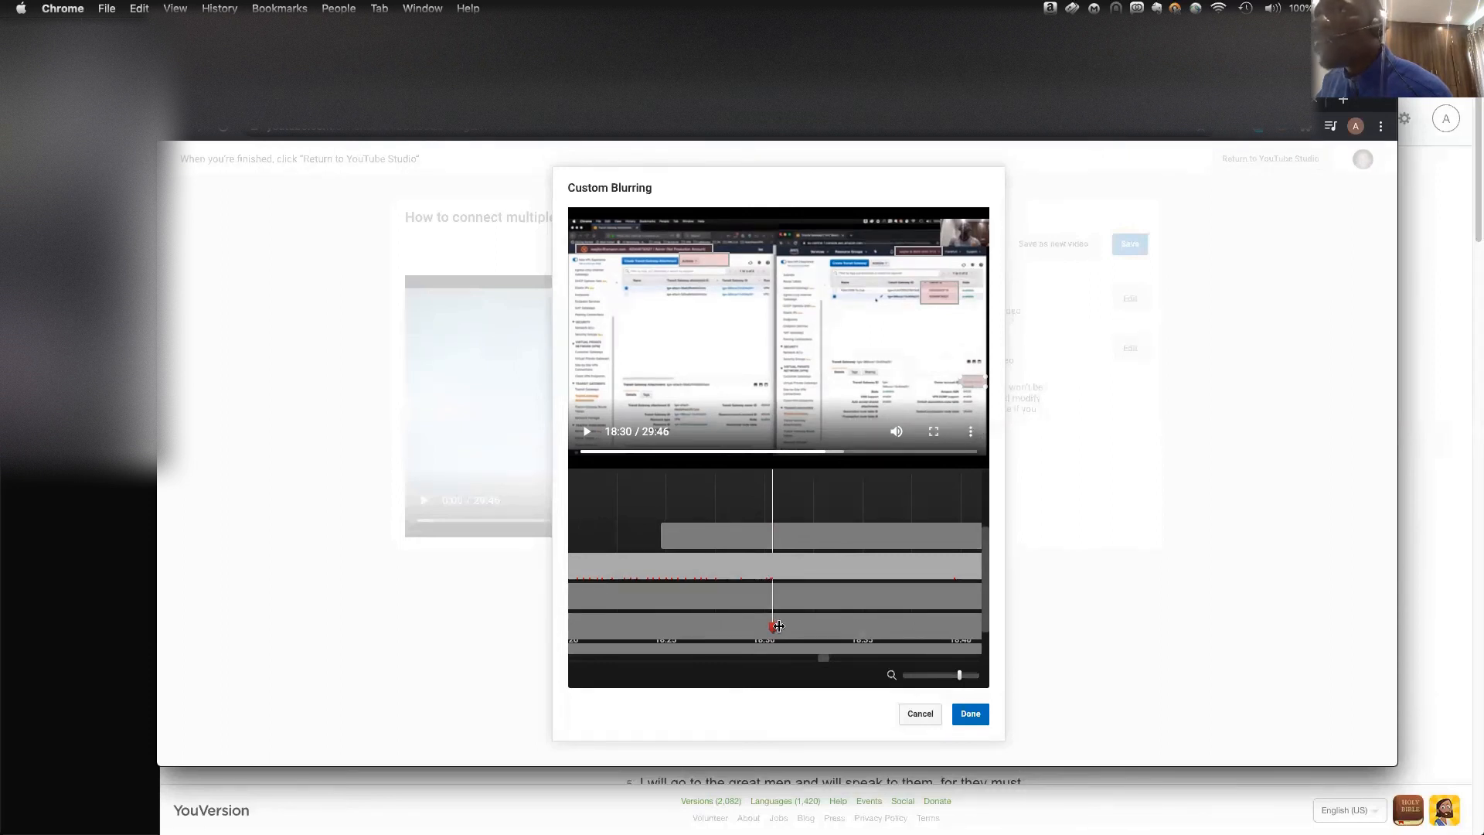
{"action": "left_click_drag", "start_coordinate": [772, 629], "coordinate": [769, 630]}
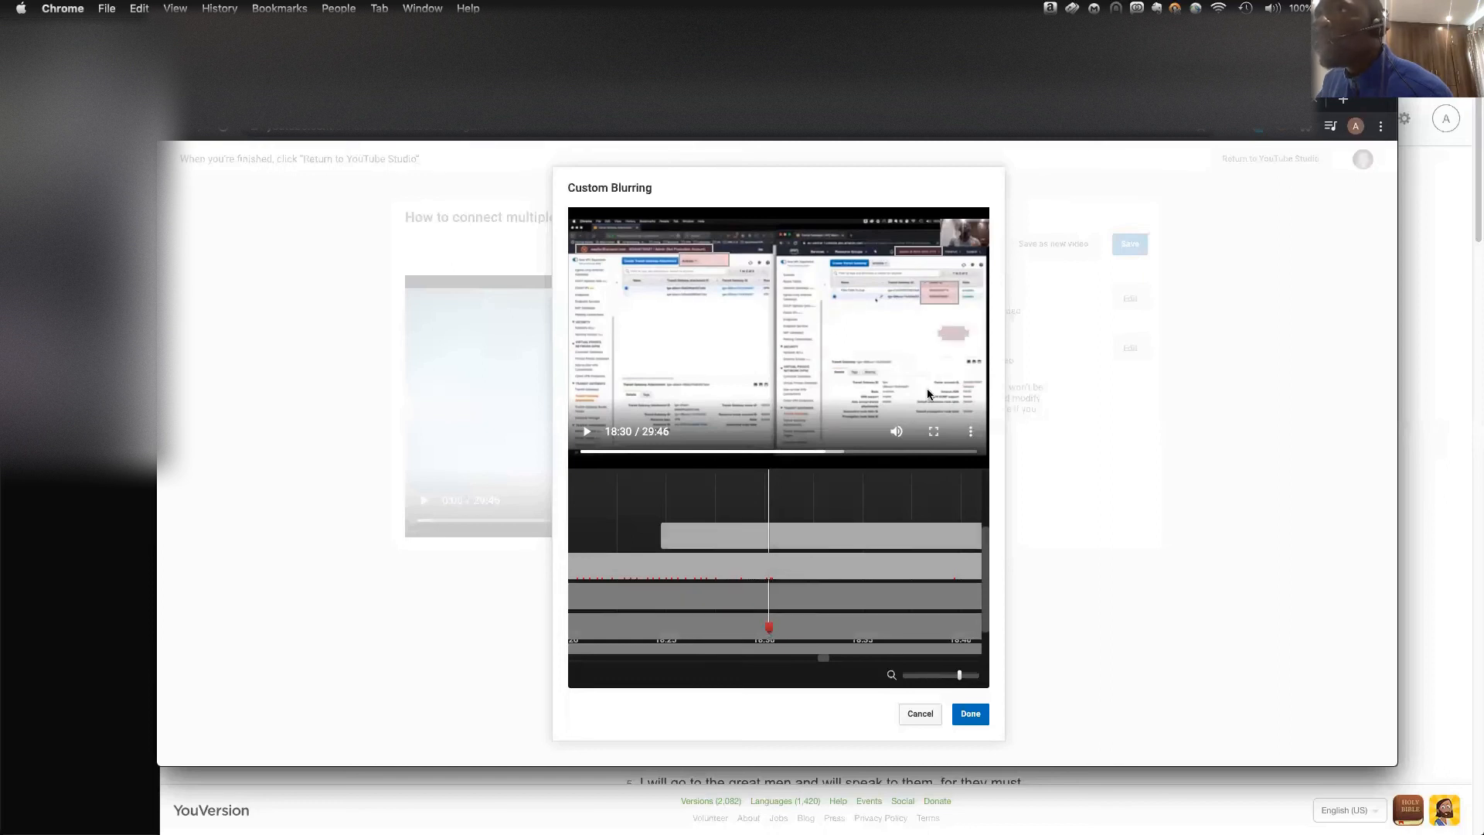
{"action": "left_click_drag", "start_coordinate": [958, 342], "coordinate": [970, 384]}
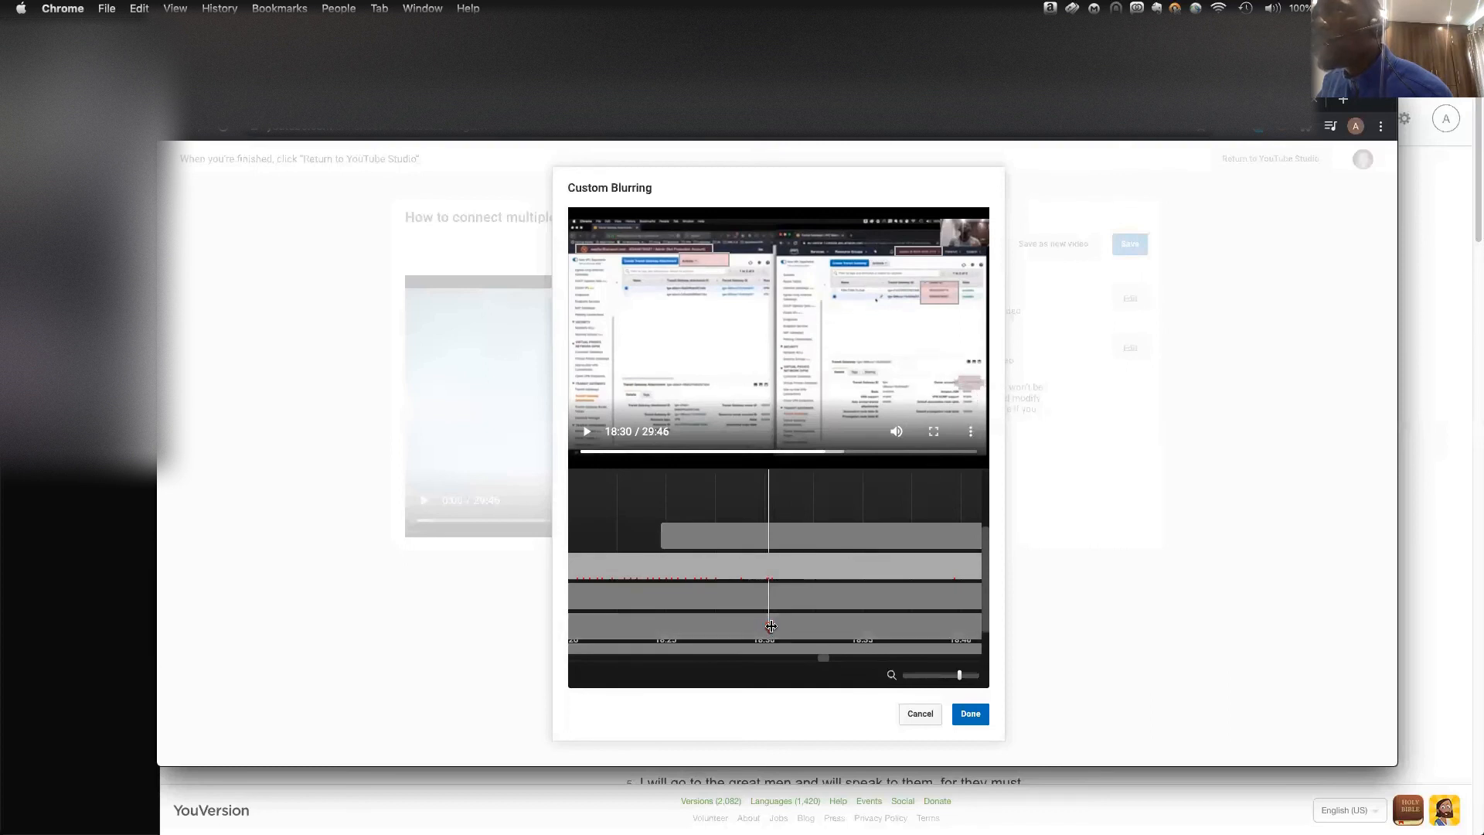
Step back slightly from 18:30 and play the video to 18:32 to check the corrected blur position.
{"action": "left_click_drag", "start_coordinate": [771, 627], "coordinate": [771, 628]}
{"action": "left_click_drag", "start_coordinate": [773, 626], "coordinate": [755, 628]}
{"action": "left_click", "coordinate": [587, 431]}
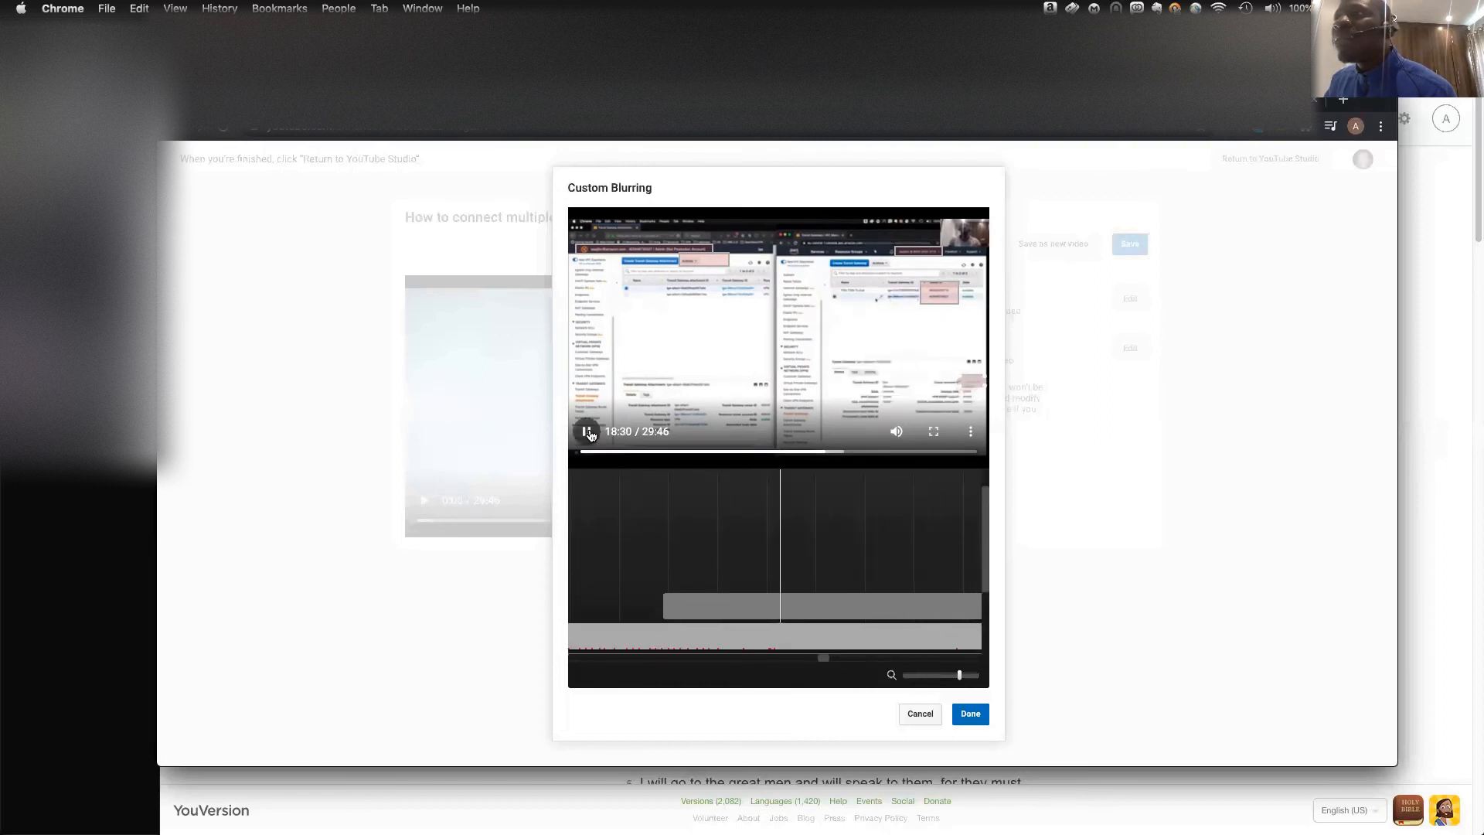
{"action": "left_click", "coordinate": [587, 431]}
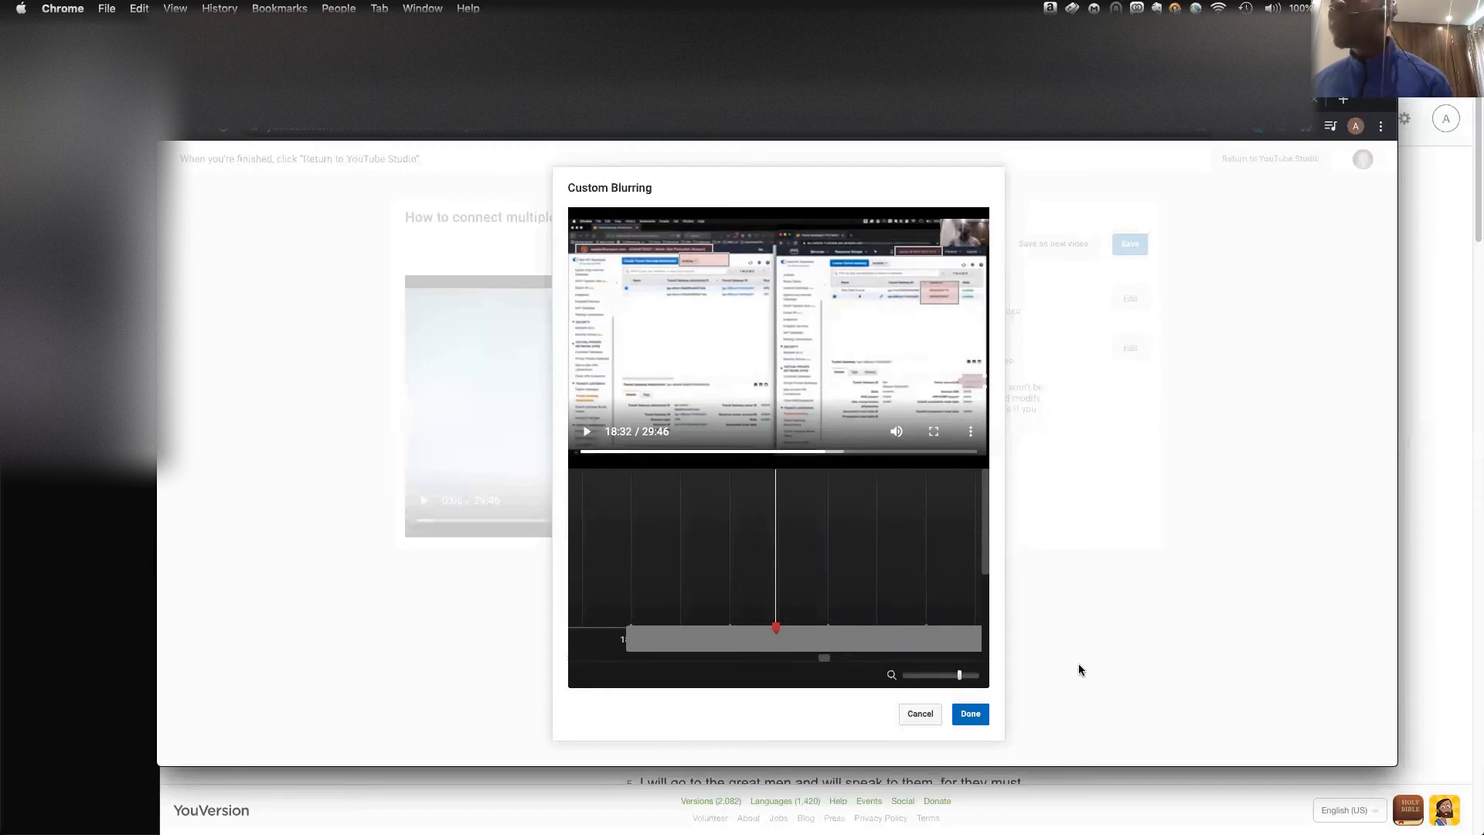
Replay the video from 18:24 to 18:38 to check the blur coverage, and return the timeline to the blur segment's start.
{"action": "left_click_drag", "start_coordinate": [988, 552], "coordinate": [994, 611]}
{"action": "left_click_drag", "start_coordinate": [777, 628], "coordinate": [617, 629]}
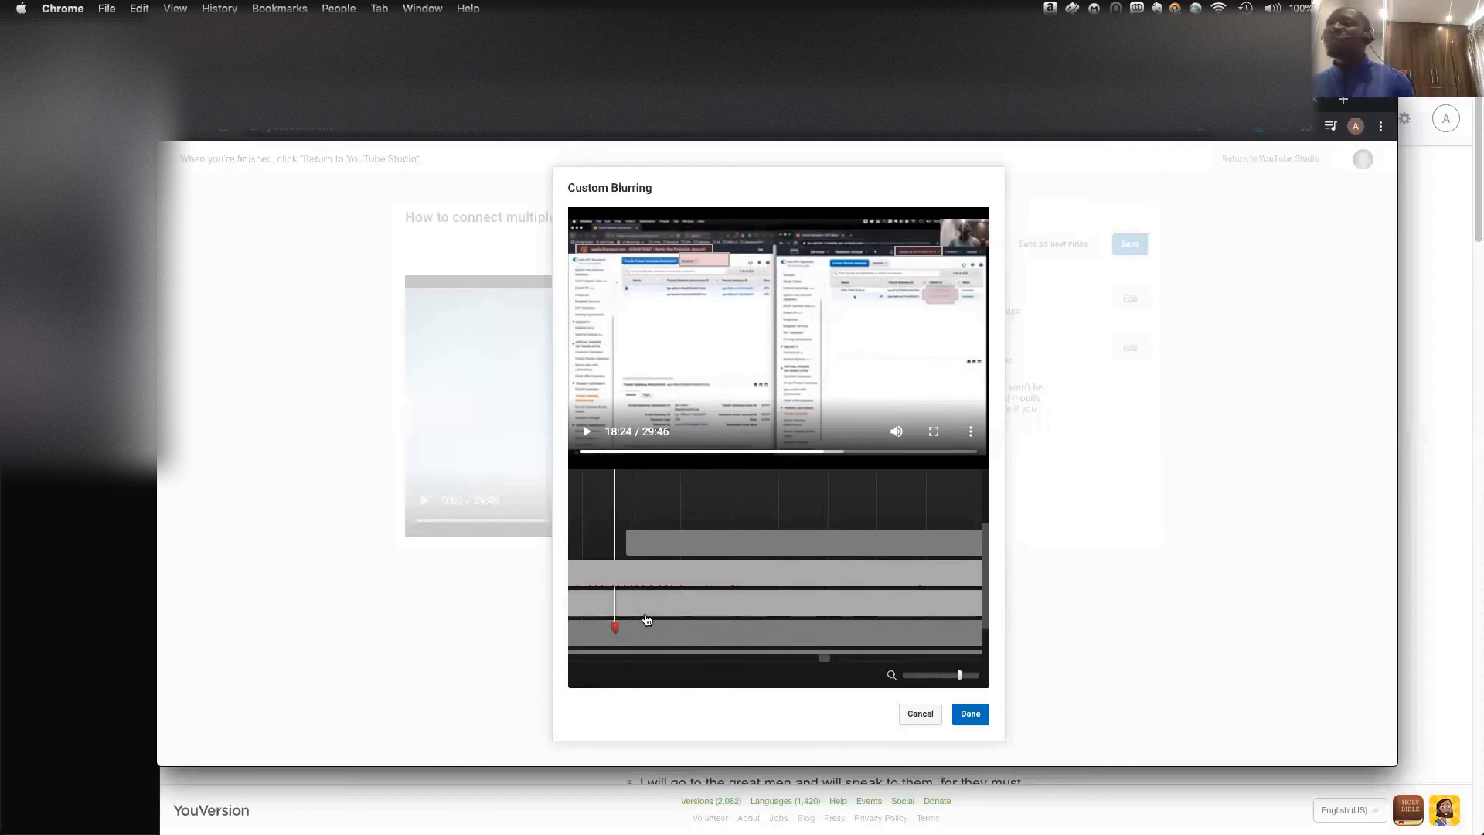
{"action": "left_click", "coordinate": [585, 431]}
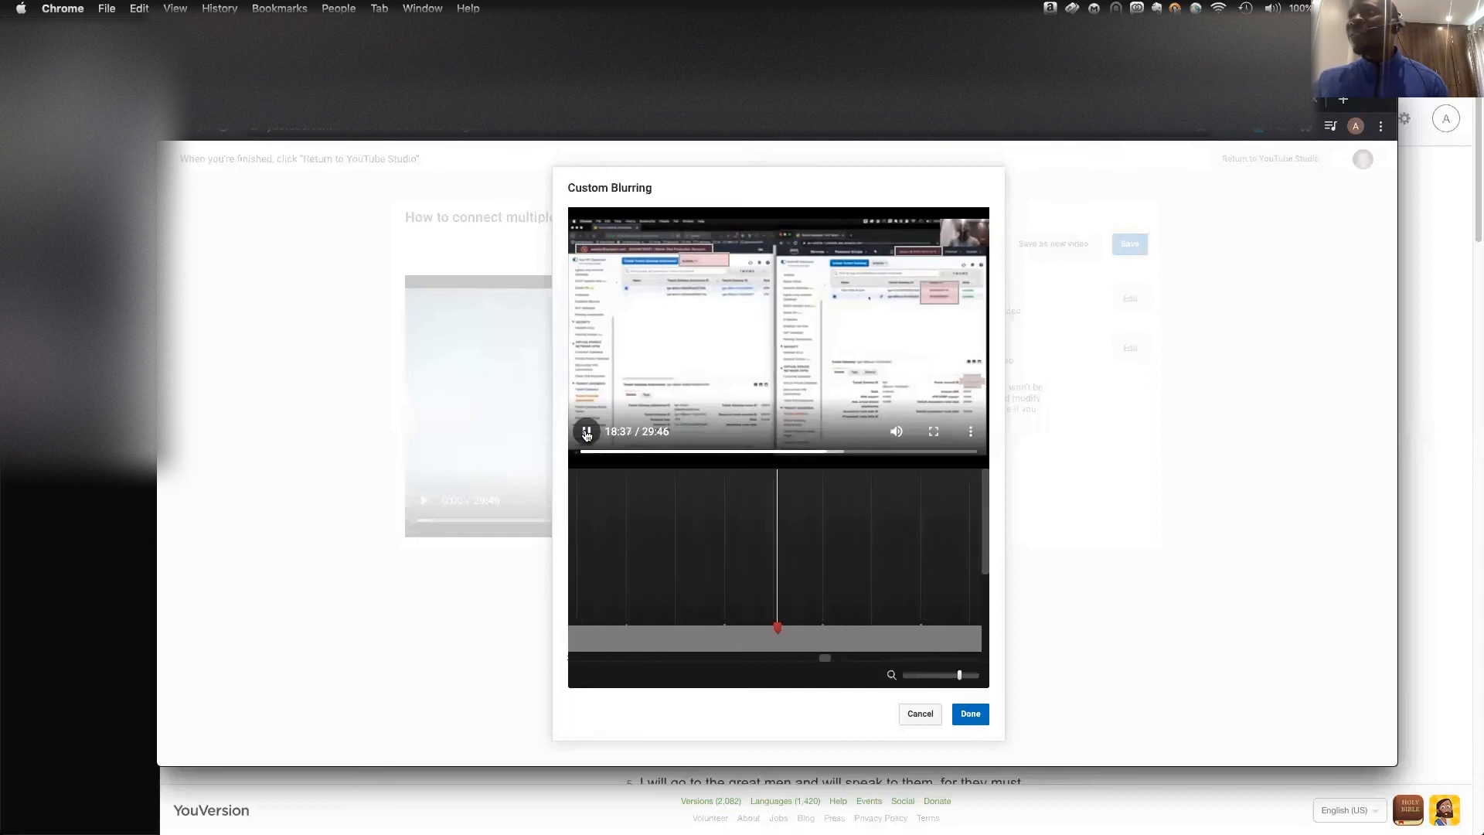
{"action": "left_click", "coordinate": [586, 432]}
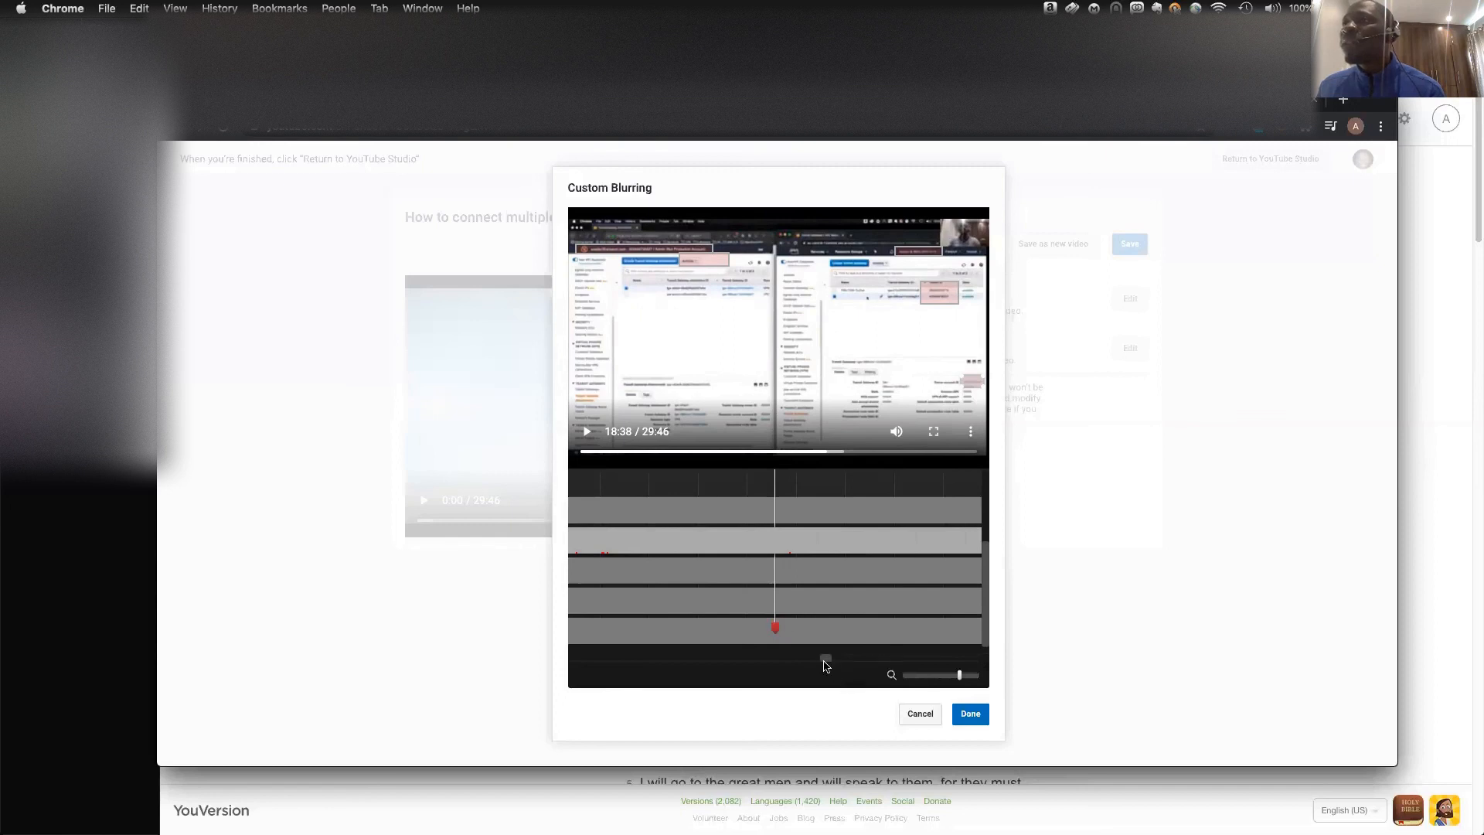
{"action": "left_click_drag", "start_coordinate": [827, 660], "coordinate": [821, 661]}
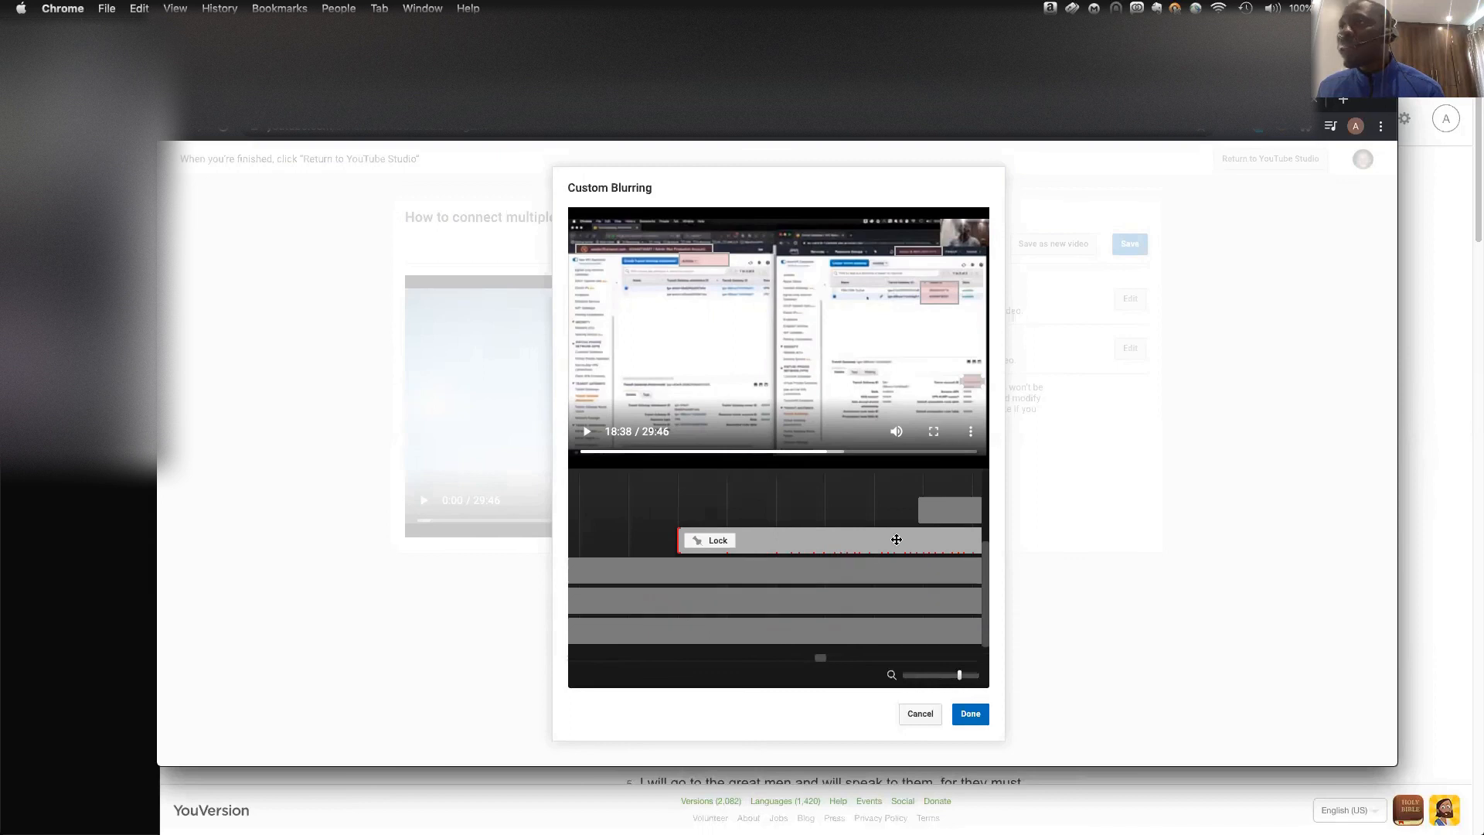